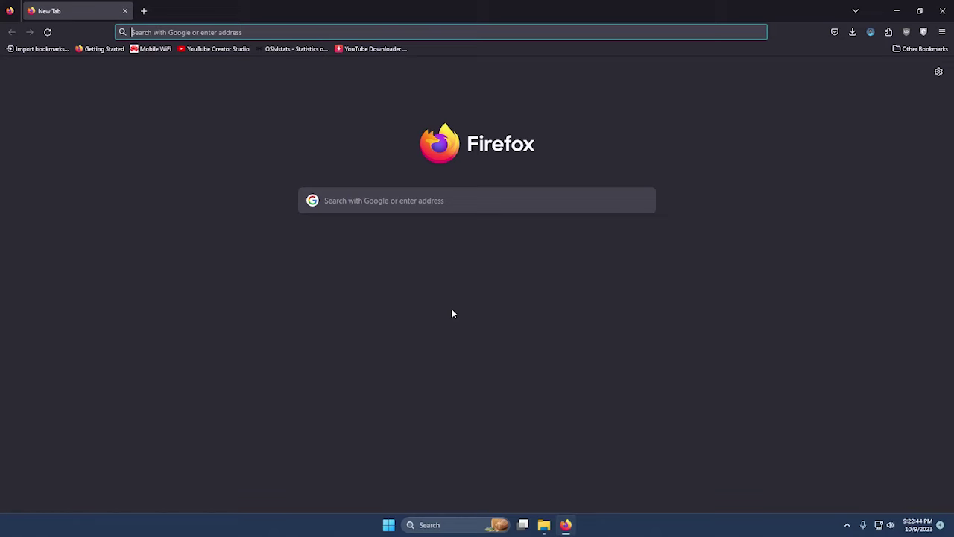
# Search the web for TIKTOK LIVE STUDIO, open its official download page and download the free Windows installer
pyautogui.write('TIKTOK L')
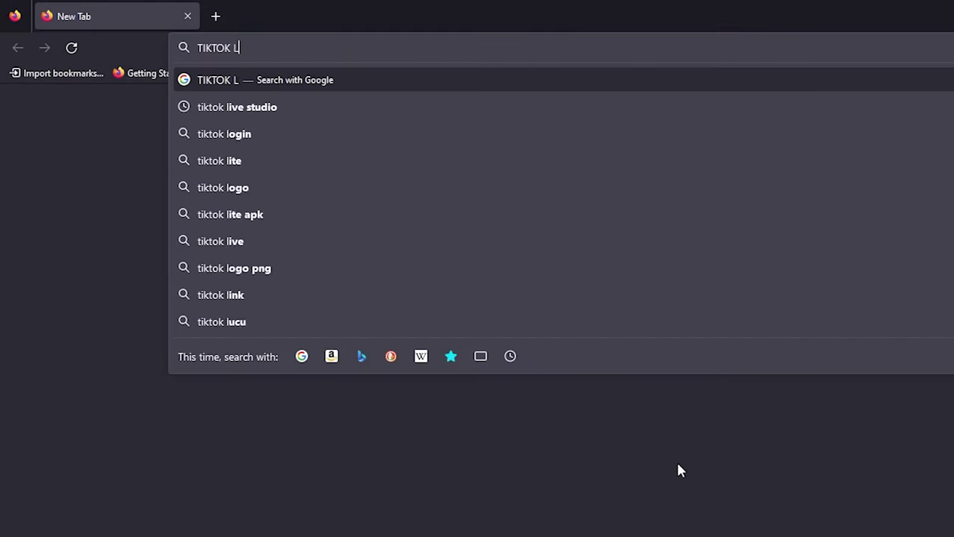
pyautogui.write('IVE STUDIO')
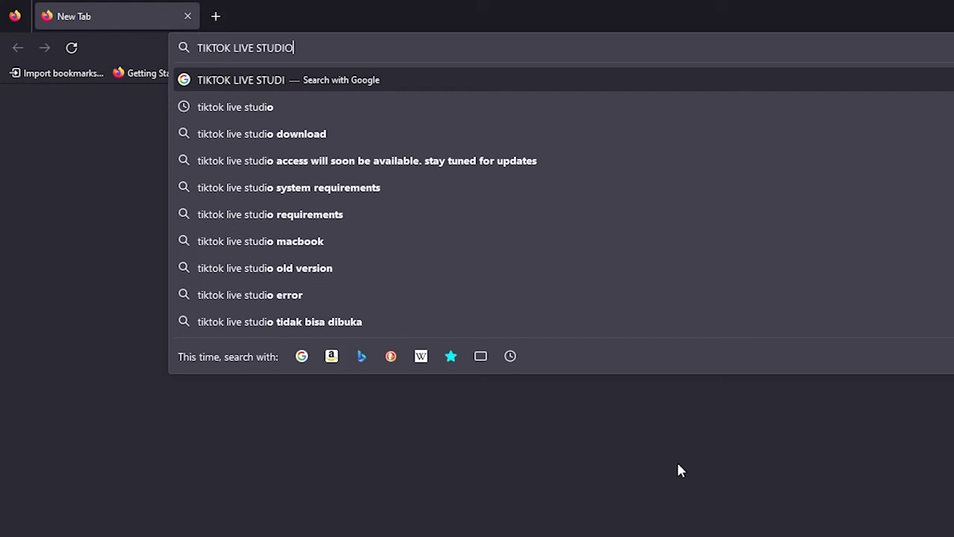
pyautogui.press('Return')
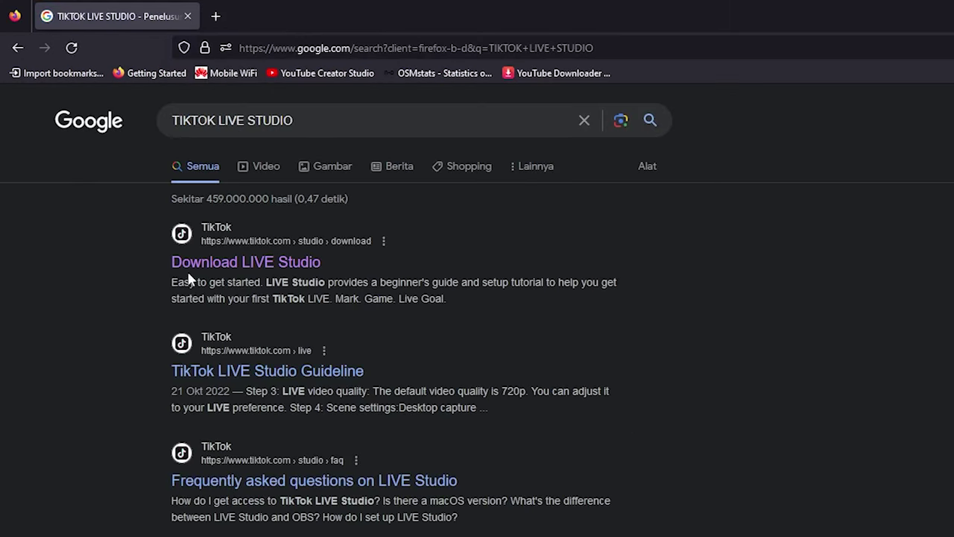
pyautogui.click(233, 270)
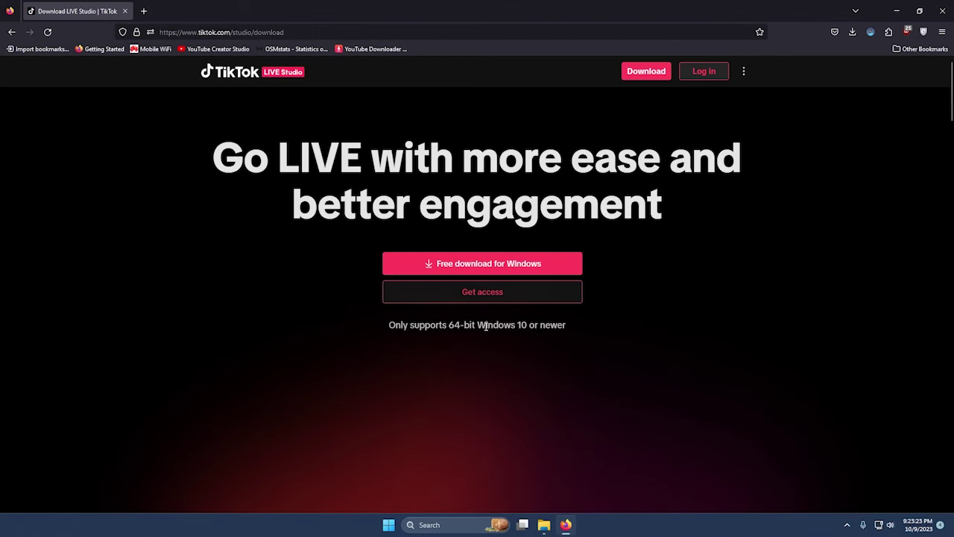
pyautogui.click(458, 266)
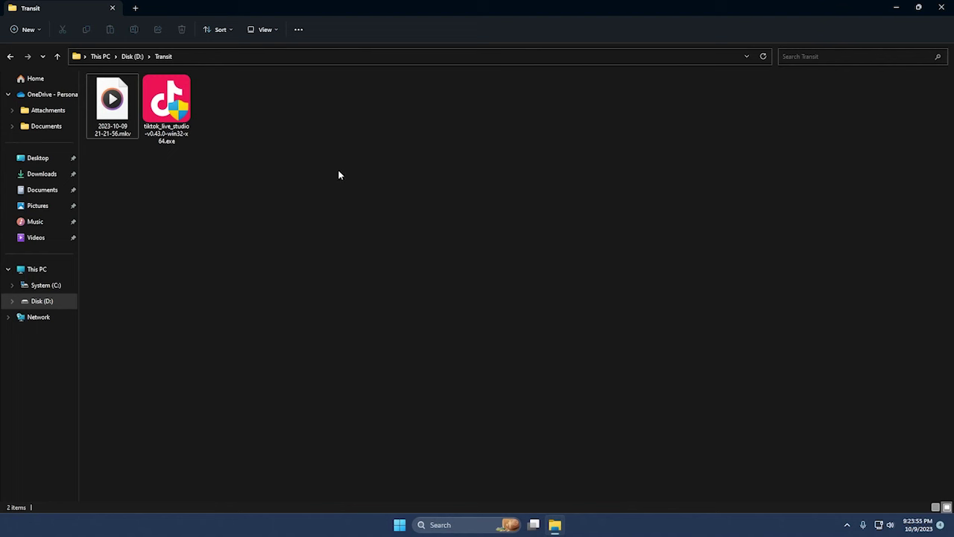
# Run the tiktok_live_studio-v0.43.0-win32-x64.exe installer with the default destination folder, launch the program and minimize the file window
pyautogui.doubleClick(167, 104)
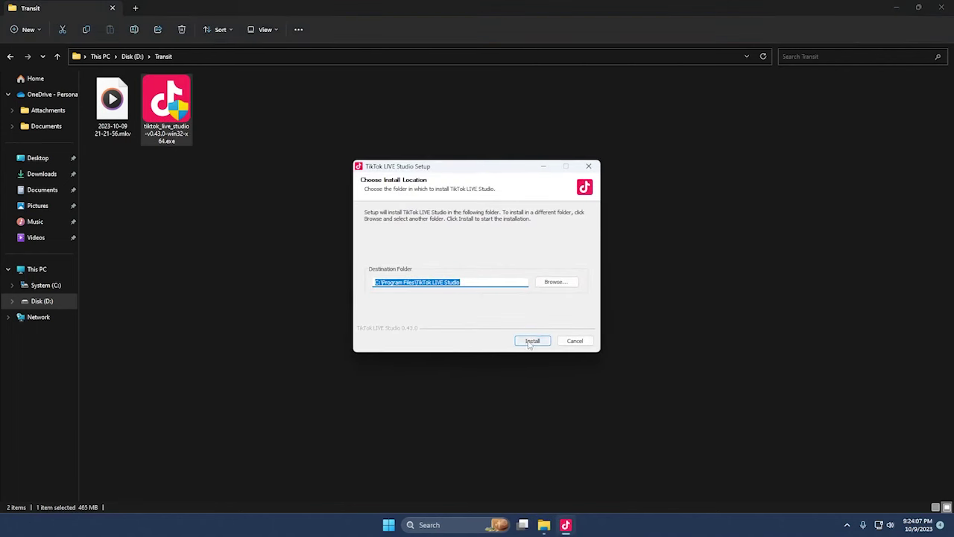
pyautogui.click(531, 342)
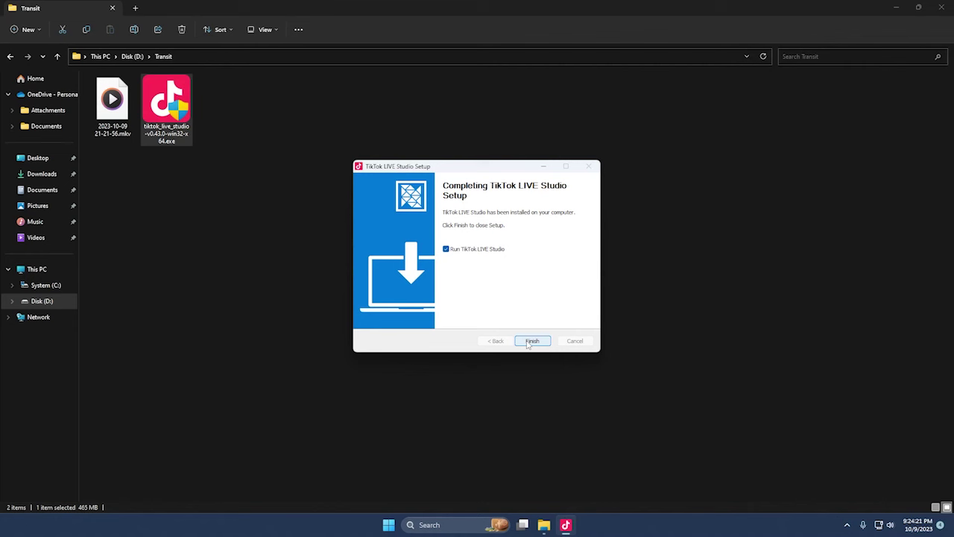
pyautogui.click(528, 343)
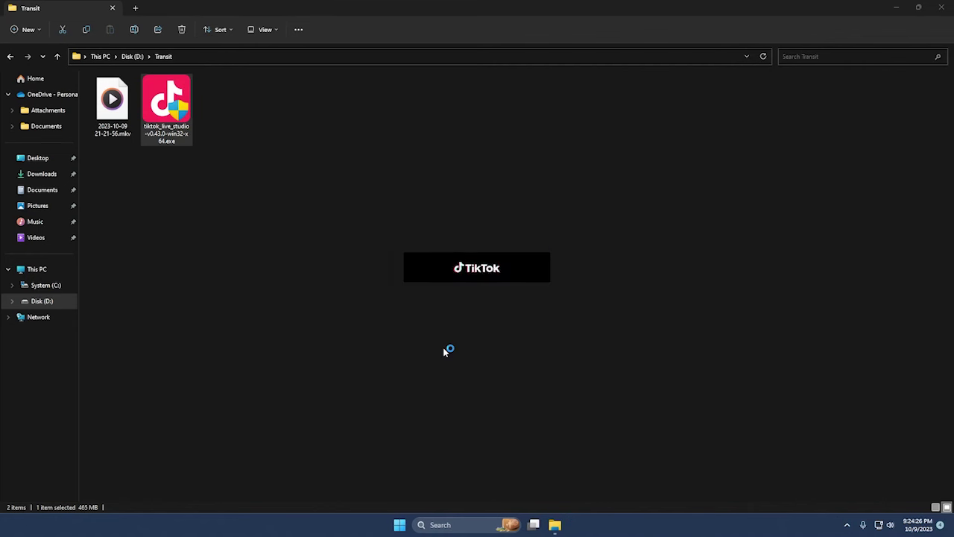
pyautogui.click(894, 7)
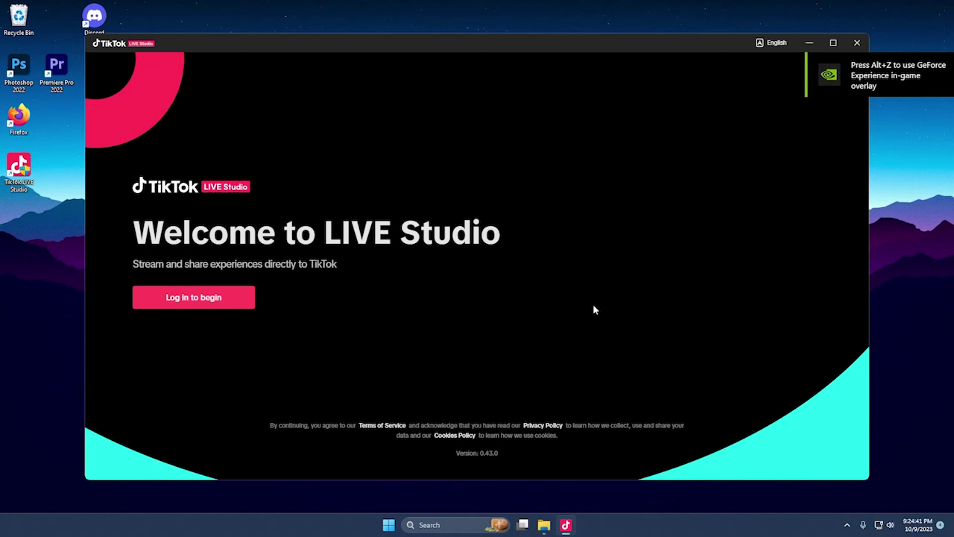
# Log in to TikTok by email or username, entering the account login and password, and solve the slider puzzle
pyautogui.click(193, 297)
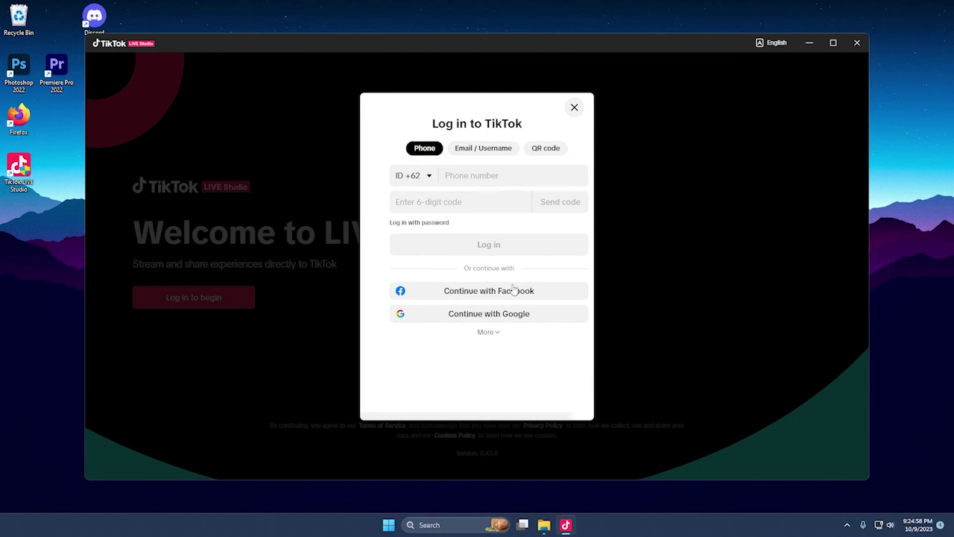
pyautogui.click(493, 150)
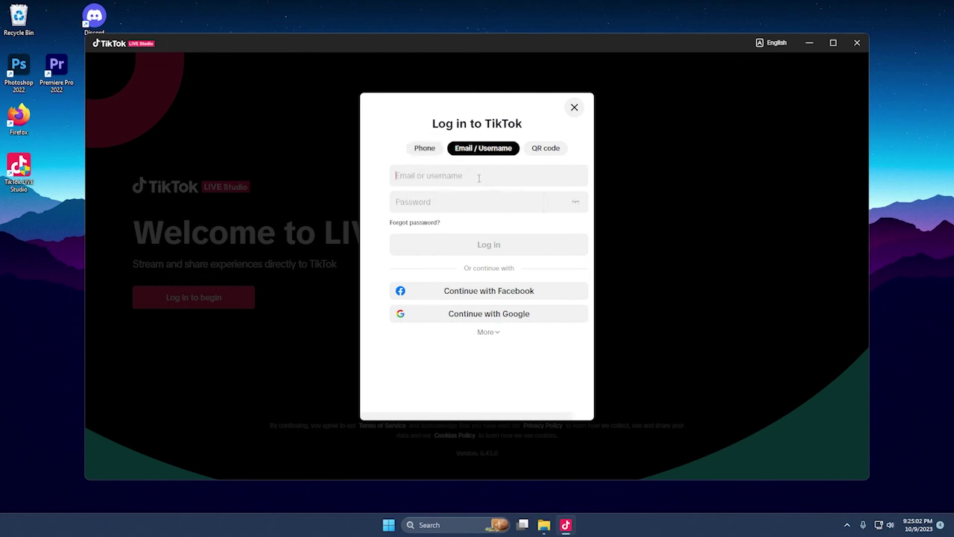
pyautogui.hotkey('ctrl', 'v')
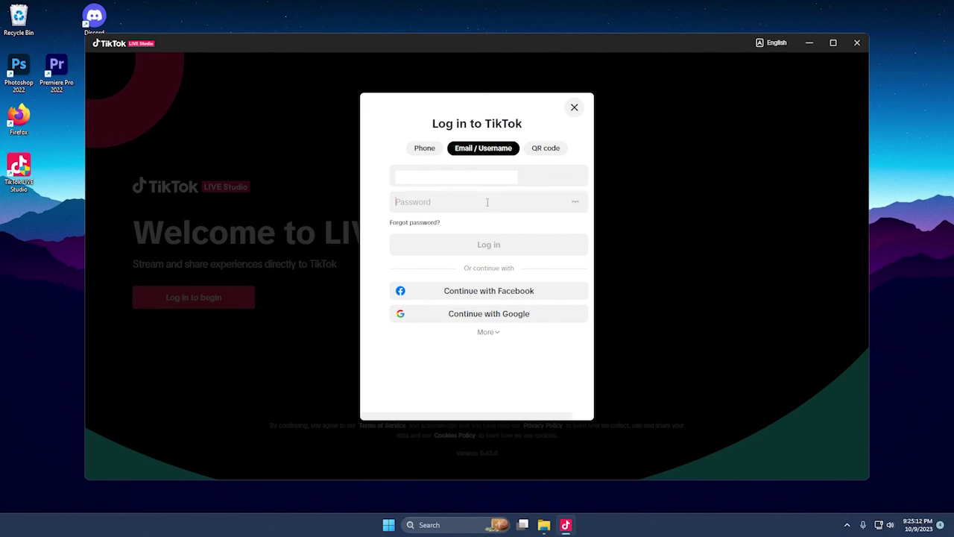
pyautogui.write('•••••••••')
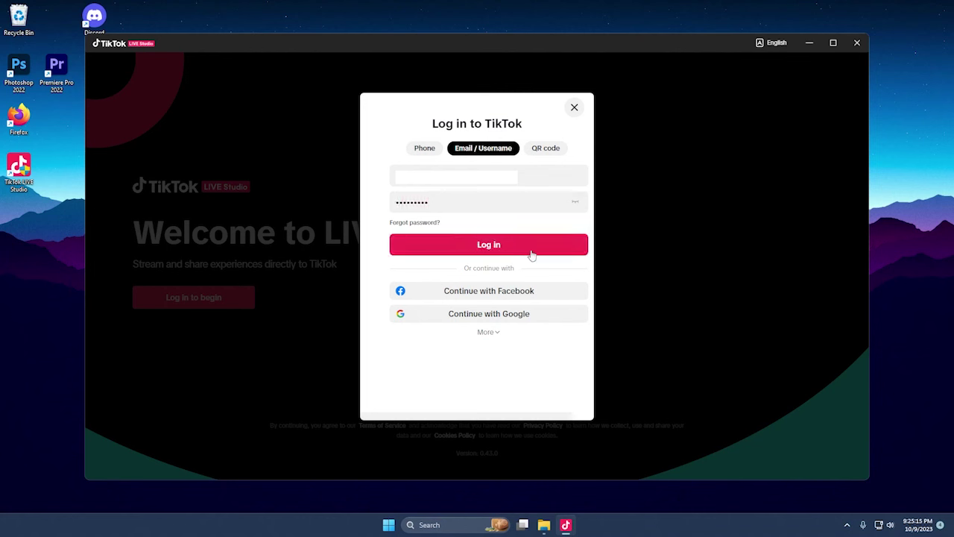
pyautogui.click(532, 254)
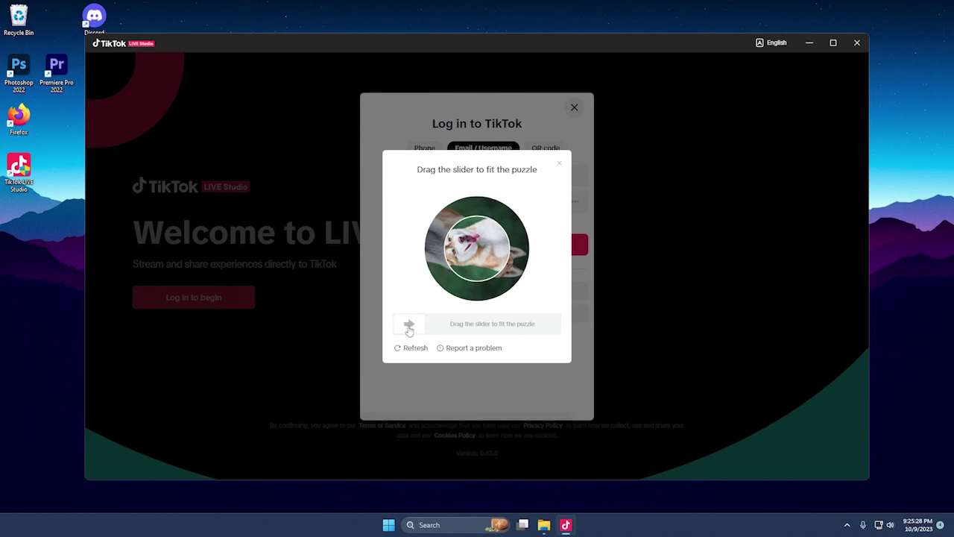
pyautogui.moveTo(408, 330); pyautogui.dragTo(488, 330)
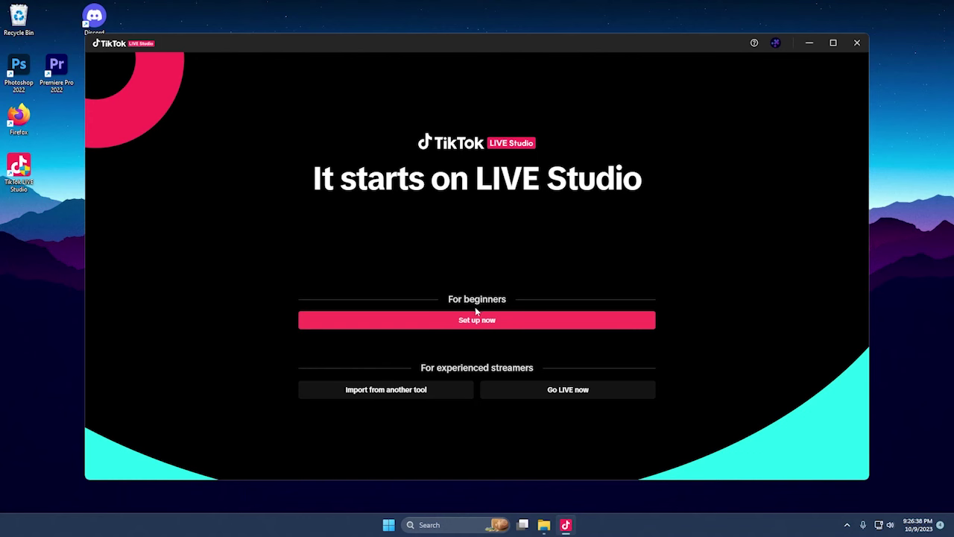
# Start the beginner setup, keep the default Realtek microphone and DroidCam Source 3 camera, and continue to the LIVE quality test
pyautogui.click(466, 319)
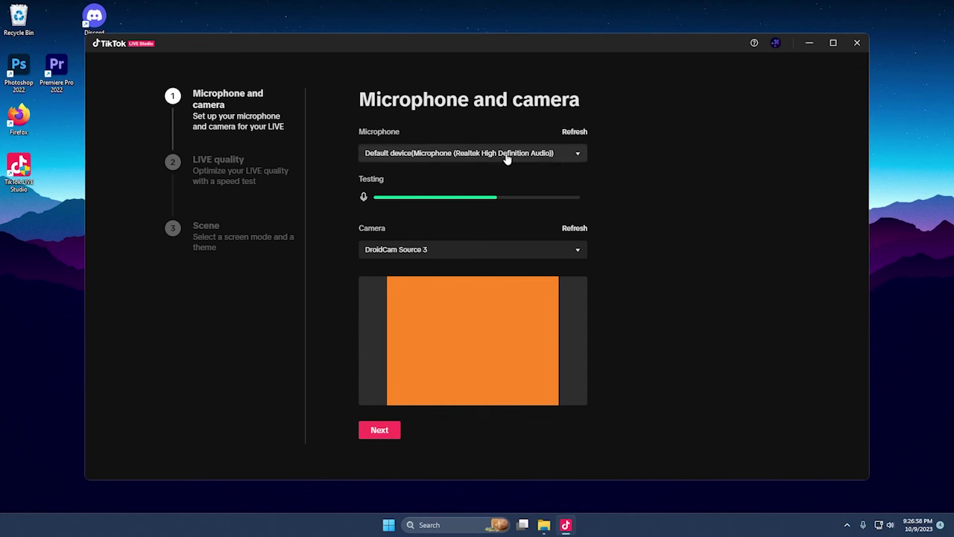
pyautogui.click(460, 156)
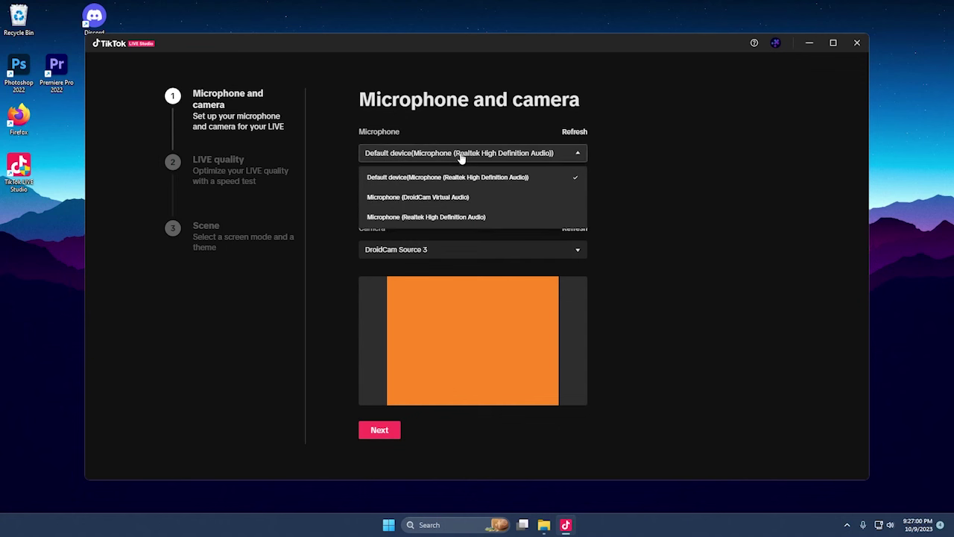
pyautogui.click(462, 157)
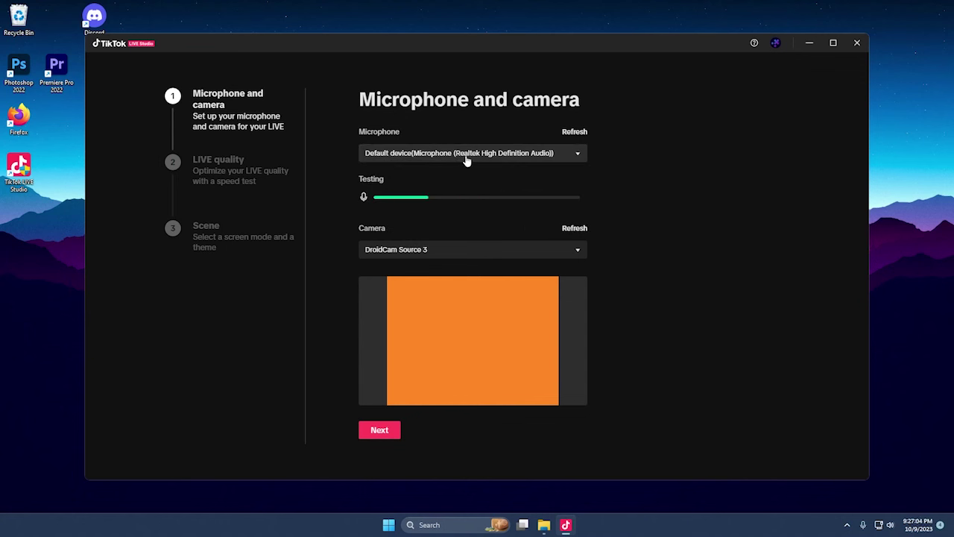
pyautogui.click(430, 258)
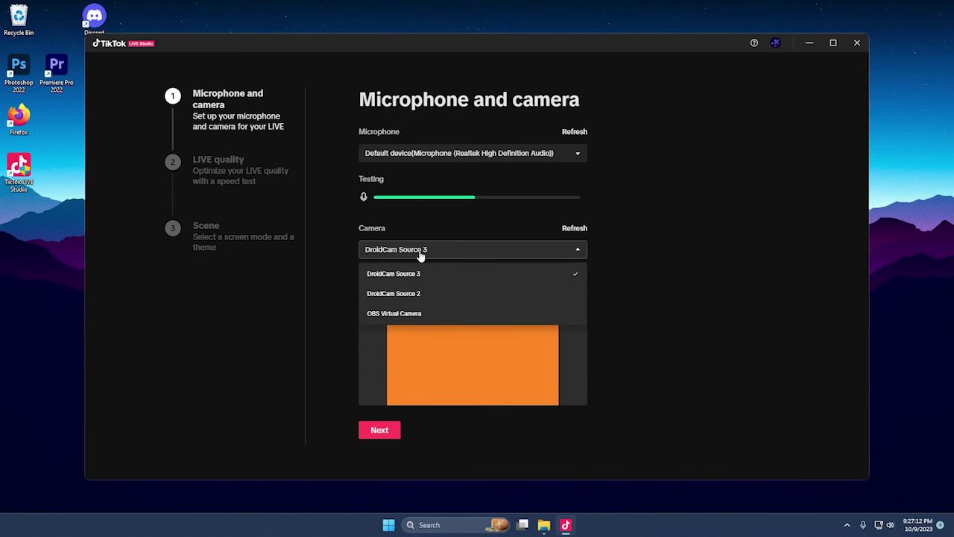
pyautogui.click(428, 249)
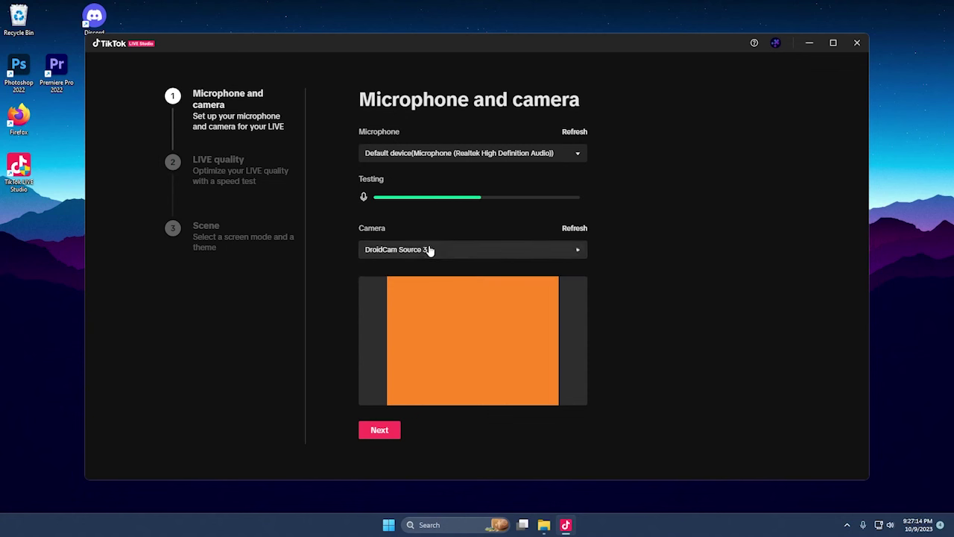
pyautogui.click(387, 426)
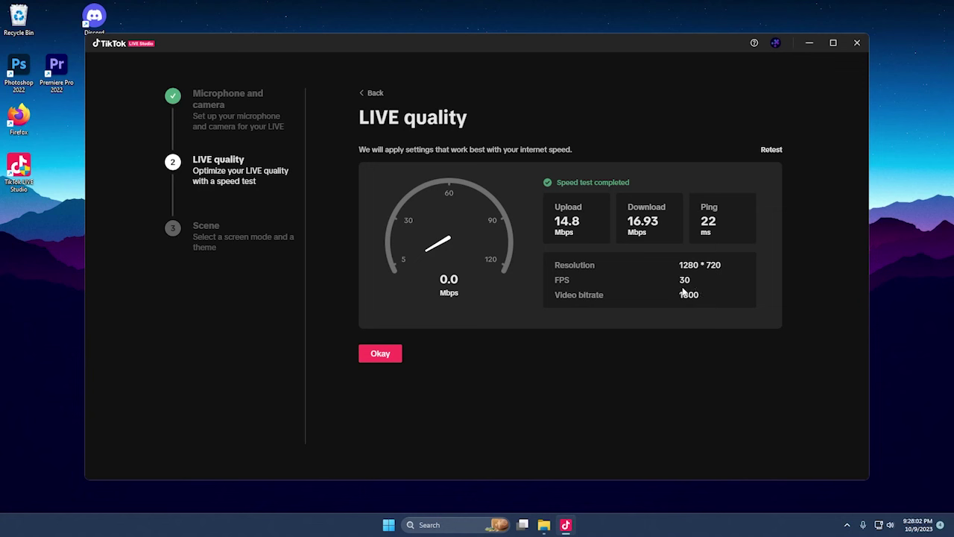
# Accept the speed test's suggested settings and set the video FPS to 60
pyautogui.click(378, 353)
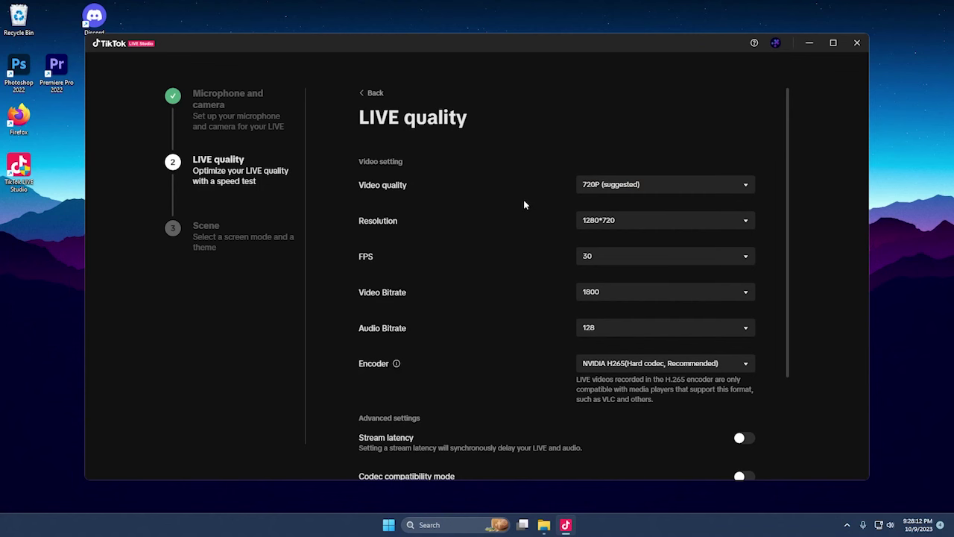
pyautogui.scroll(-3, 524, 205)
pyautogui.scroll(3, 524, 206)
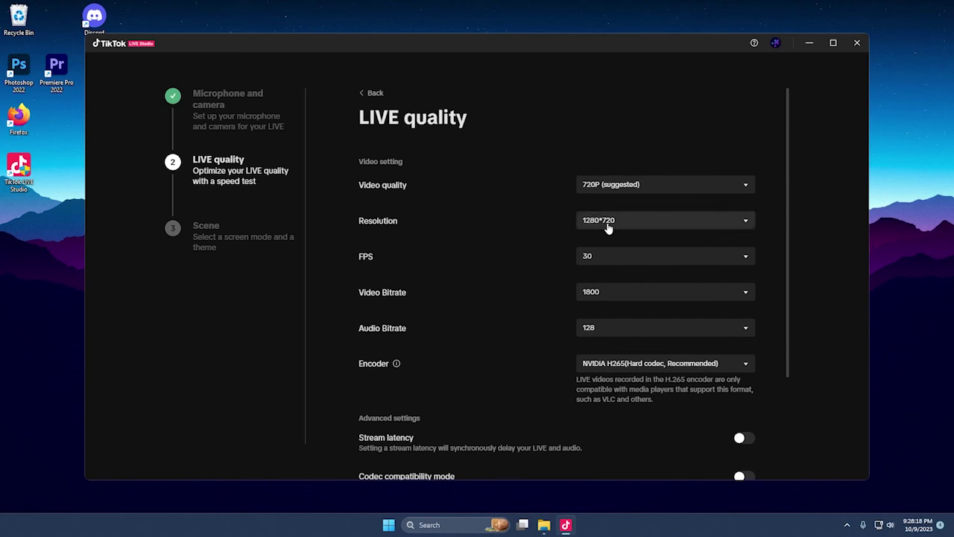
pyautogui.click(644, 258)
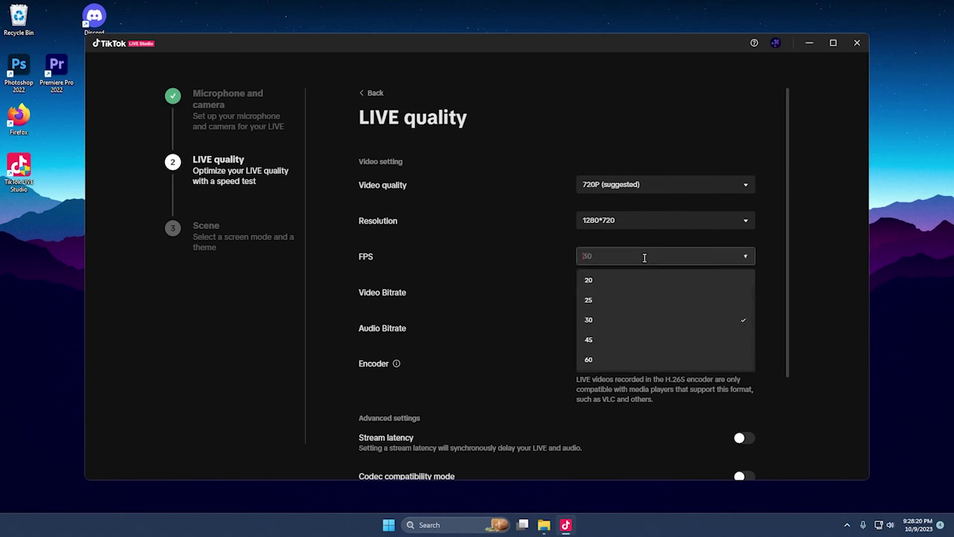
pyautogui.click(612, 360)
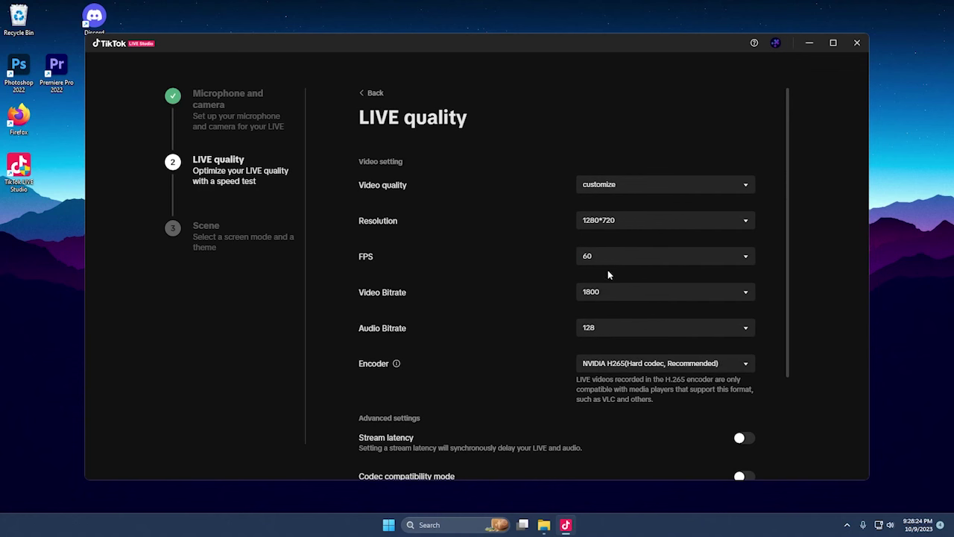
# Set the video bitrate to 3000
pyautogui.click(602, 294)
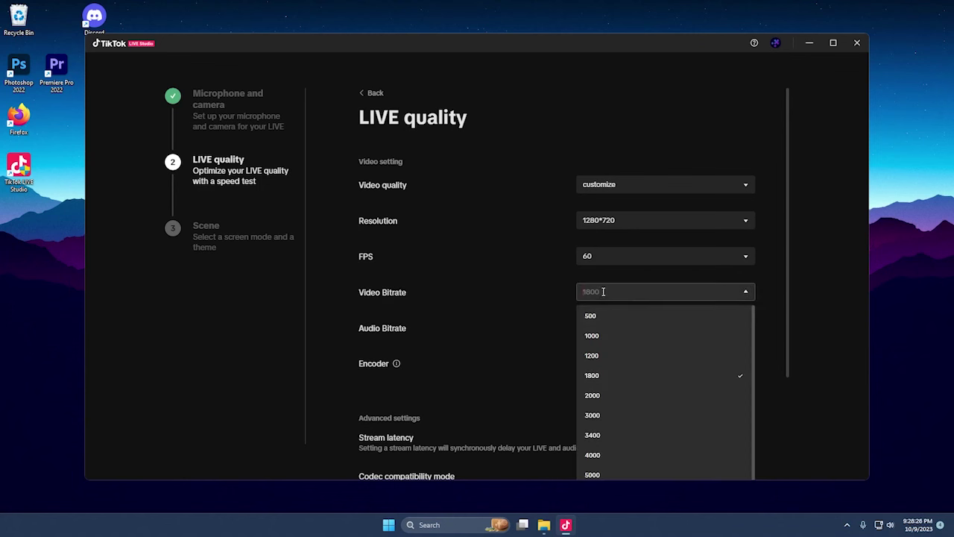
pyautogui.click(602, 291)
pyautogui.click(581, 291)
pyautogui.click(581, 291)
pyautogui.click(581, 291)
pyautogui.scroll(-1, 624, 424)
pyautogui.scroll(1, 623, 422)
pyautogui.click(608, 291)
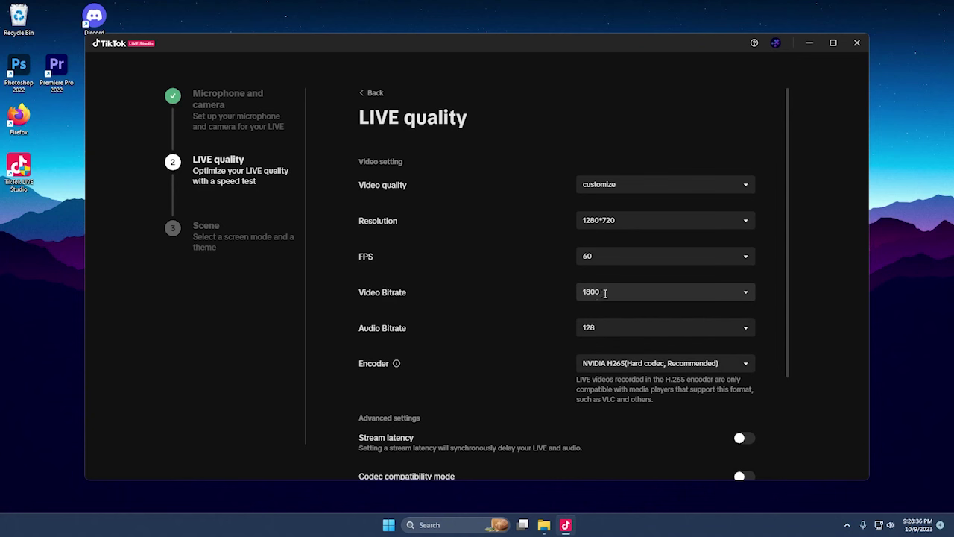
pyautogui.click(606, 292)
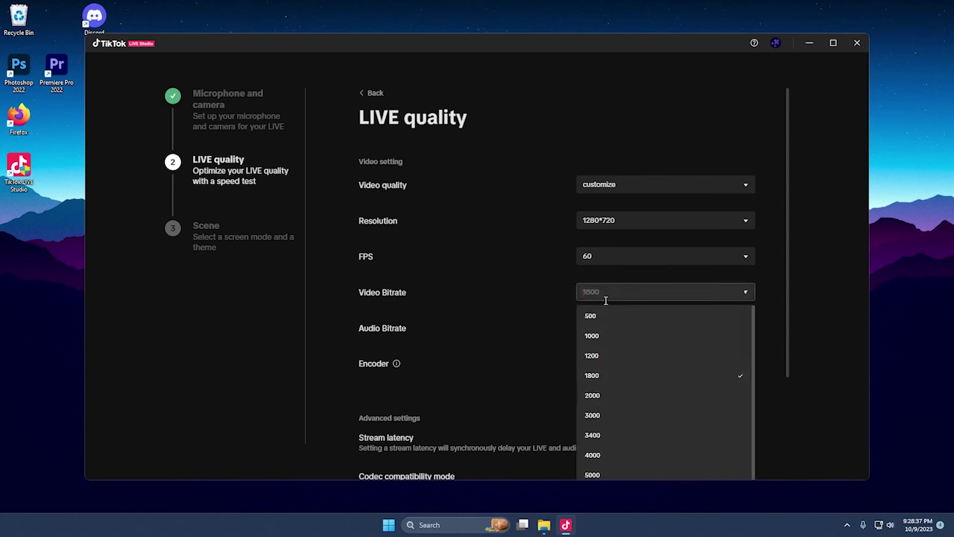
pyautogui.click(596, 395)
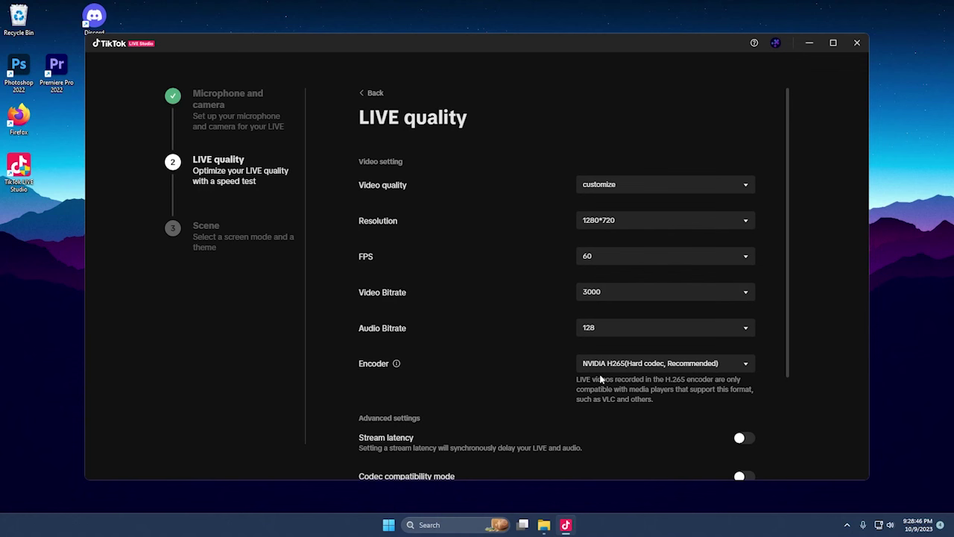
# Keep the NVIDIA H265 hard codec encoder and continue to the Scene setup
pyautogui.click(657, 370)
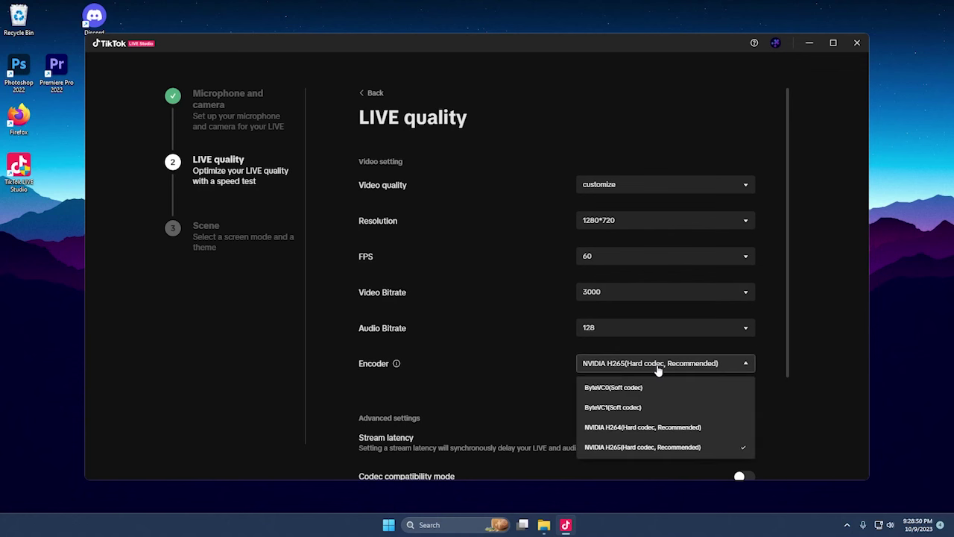
pyautogui.click(738, 366)
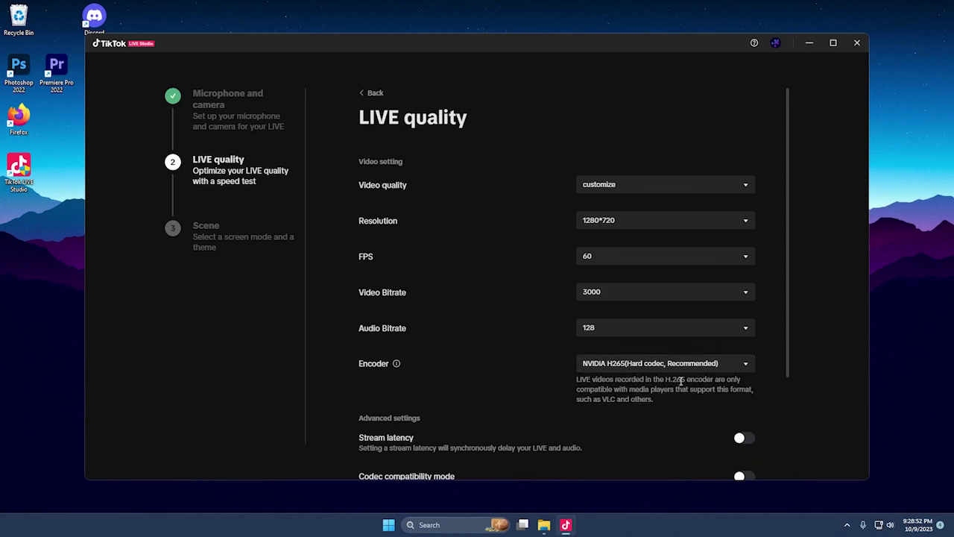
pyautogui.scroll(-3, 515, 398)
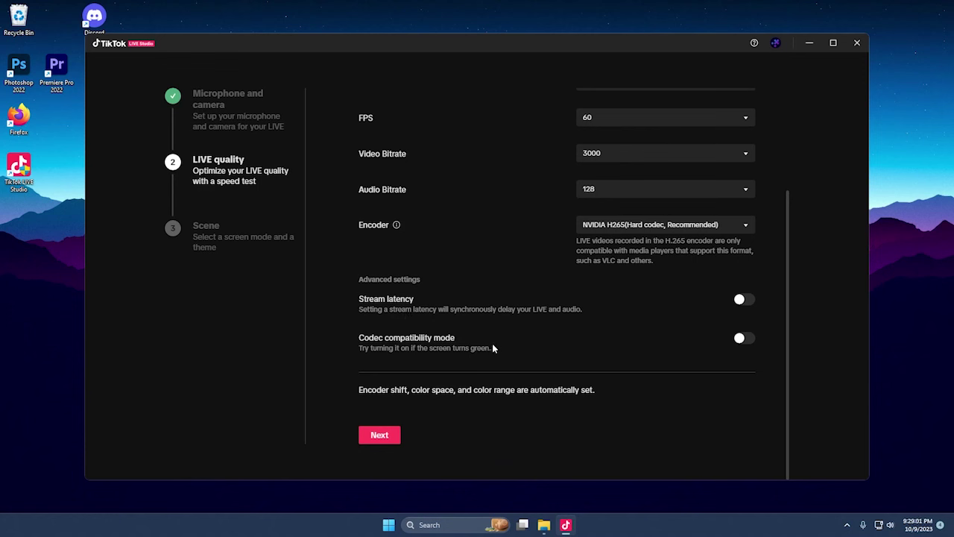
pyautogui.click(378, 438)
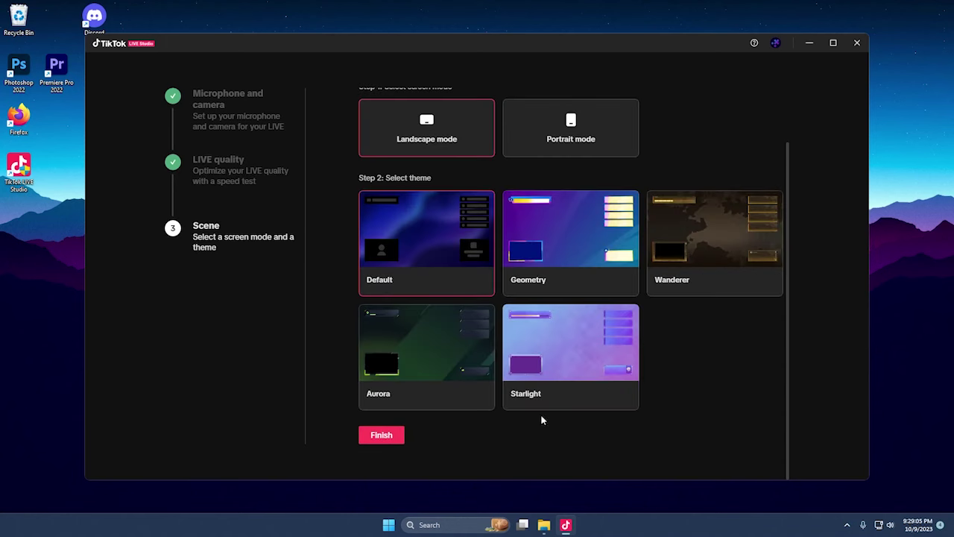
# Finish the scene setup with Landscape mode and the Default theme, and decline the welcome guide
pyautogui.scroll(2, 688, 390)
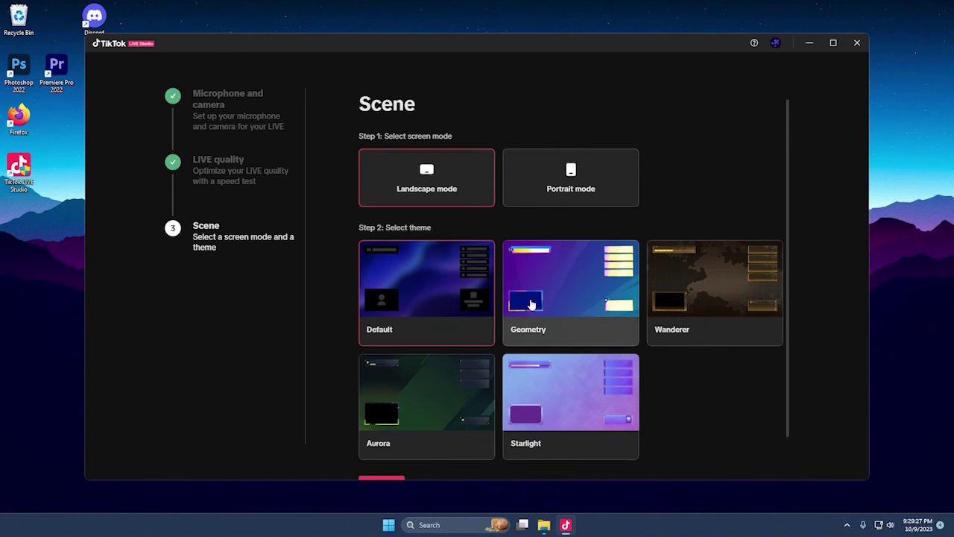
pyautogui.scroll(-1, 531, 304)
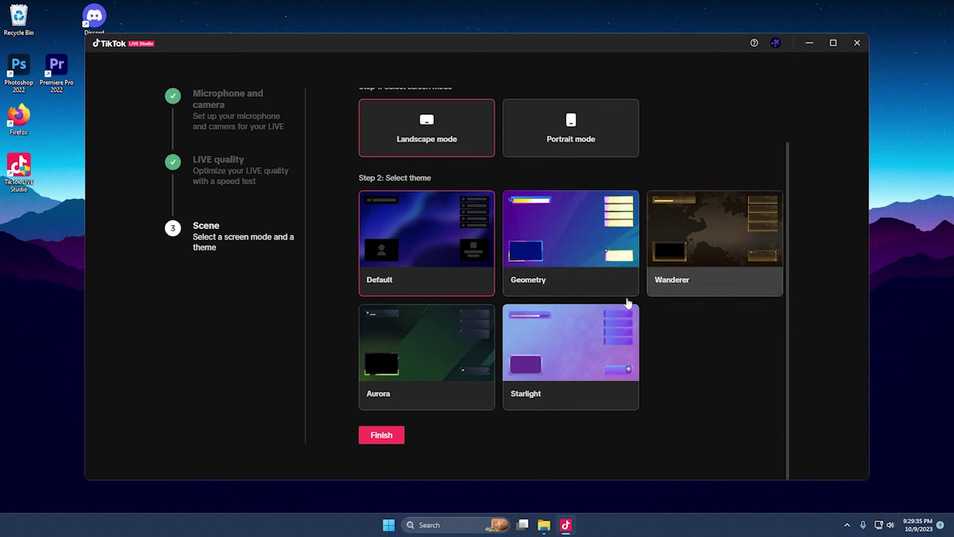
pyautogui.click(382, 437)
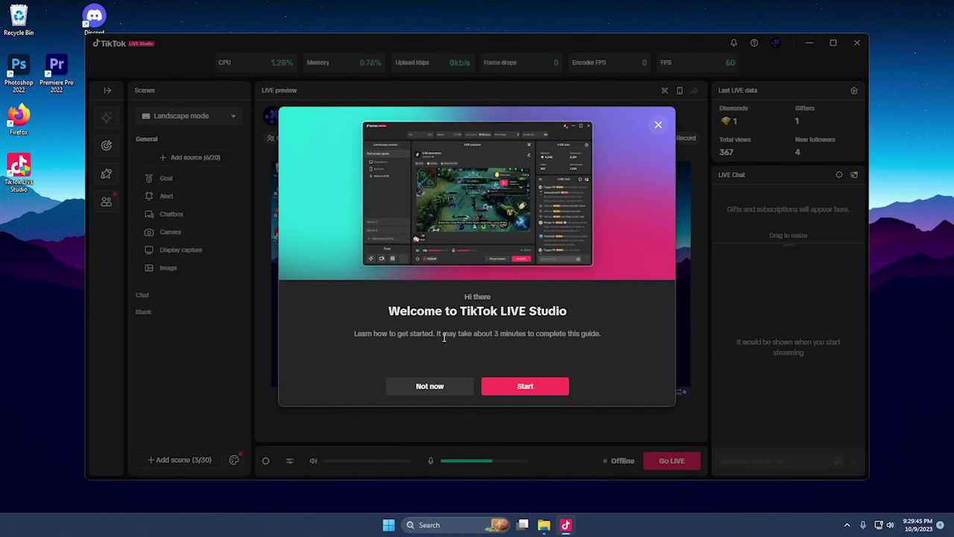
pyautogui.click(430, 386)
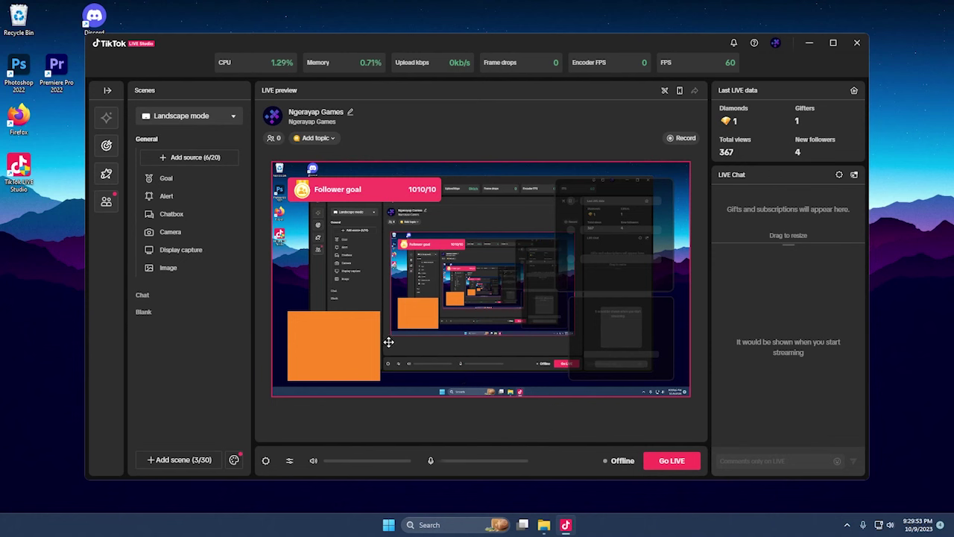
# Nudge the Follower goal widget in the preview, and delete it from the General scene
pyautogui.moveTo(372, 192); pyautogui.dragTo(368, 199)
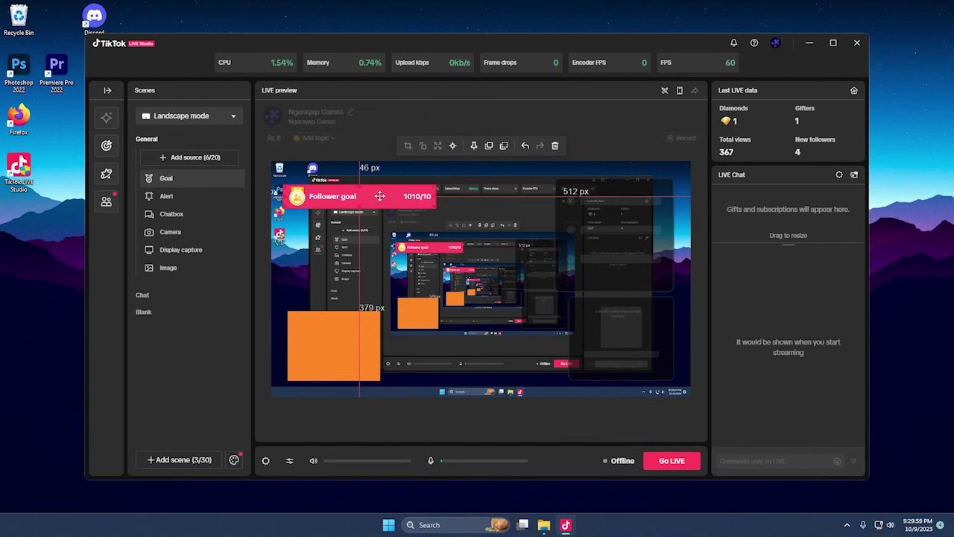
pyautogui.click(234, 123)
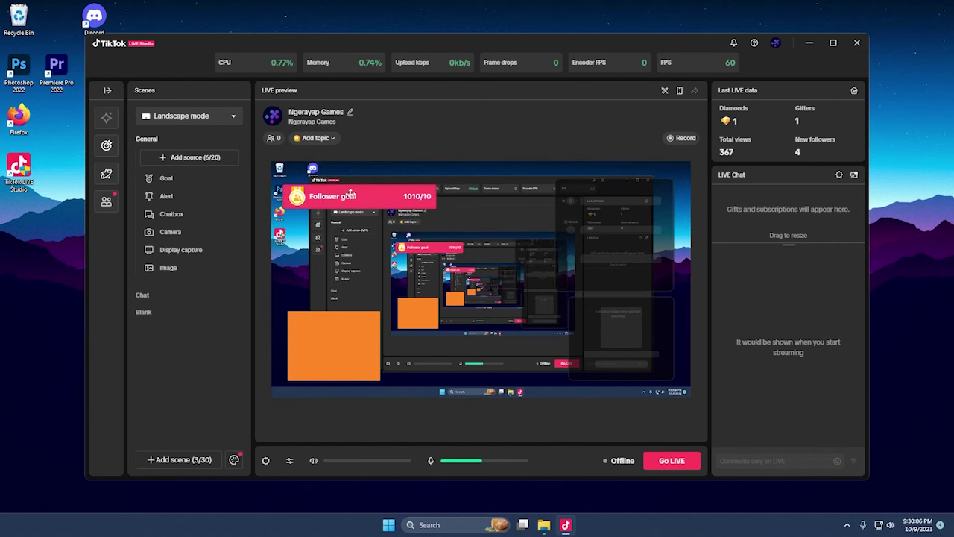
pyautogui.click(386, 198)
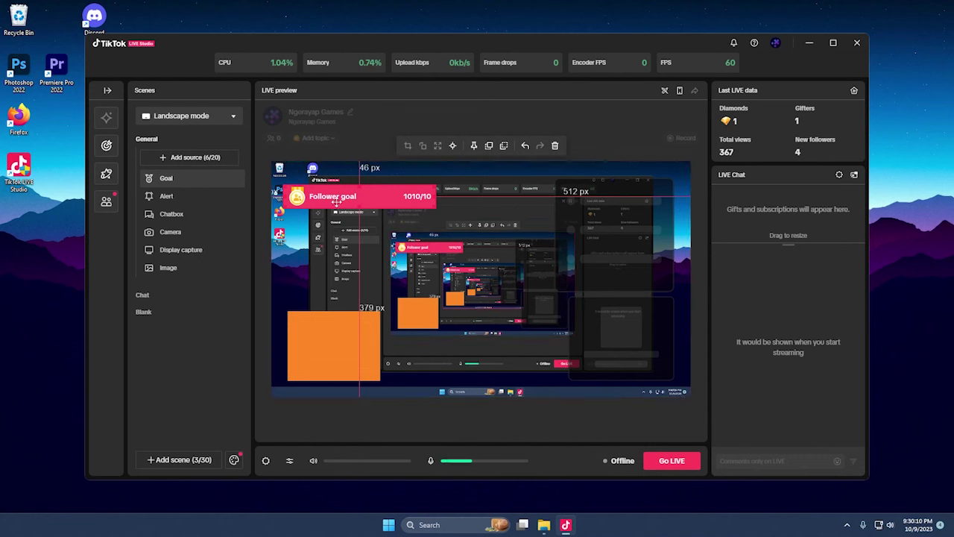
pyautogui.click(294, 228)
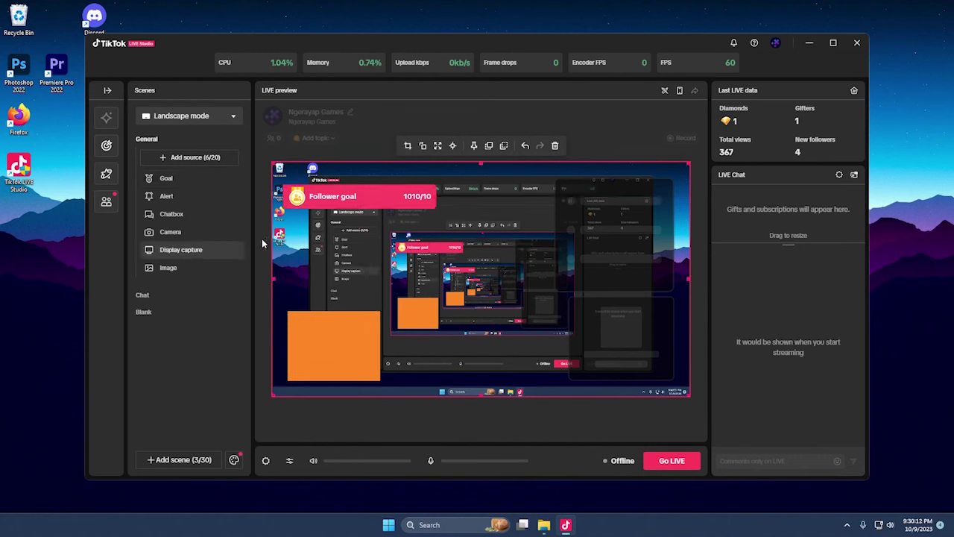
pyautogui.click(265, 244)
pyautogui.click(319, 200)
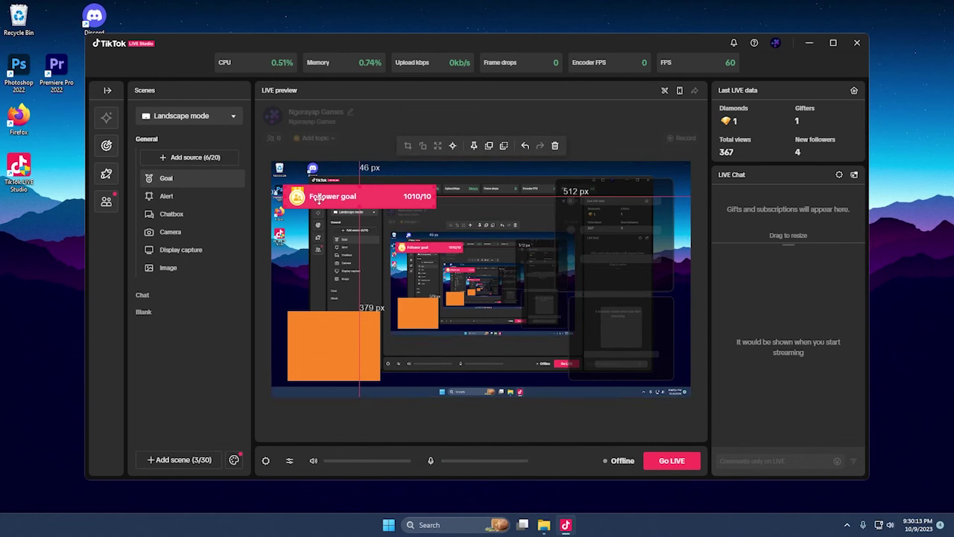
pyautogui.click(554, 146)
# Delete the orange camera source from the General scene
pyautogui.click(337, 333)
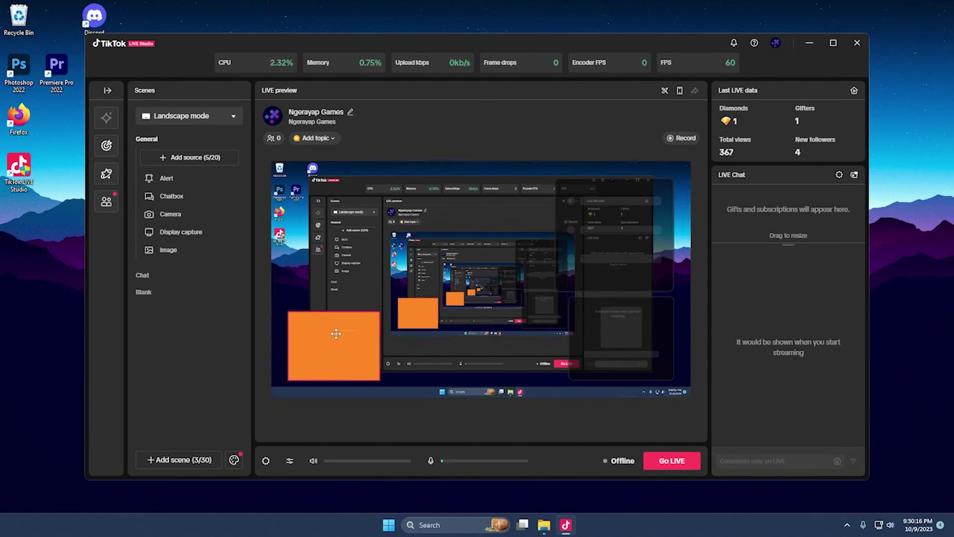
pyautogui.click(336, 334)
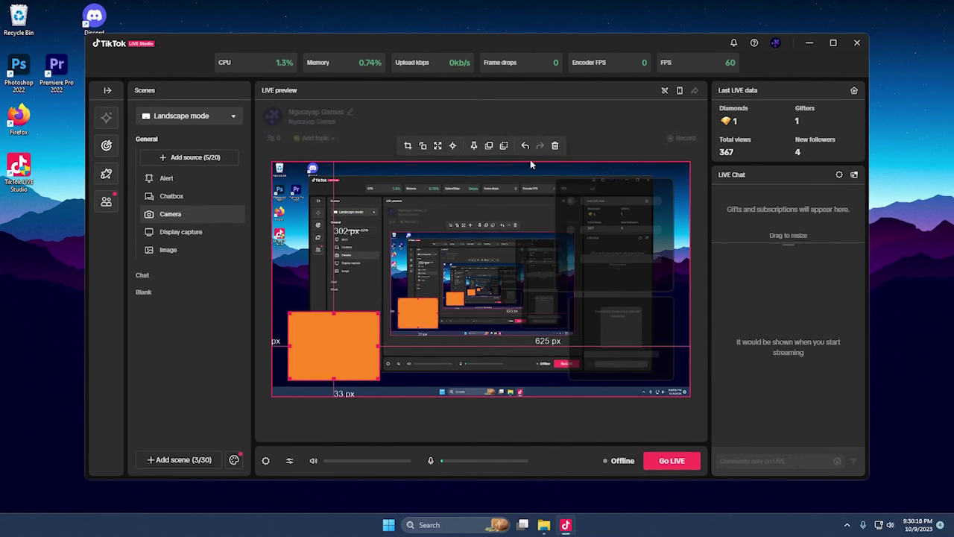
pyautogui.click(555, 145)
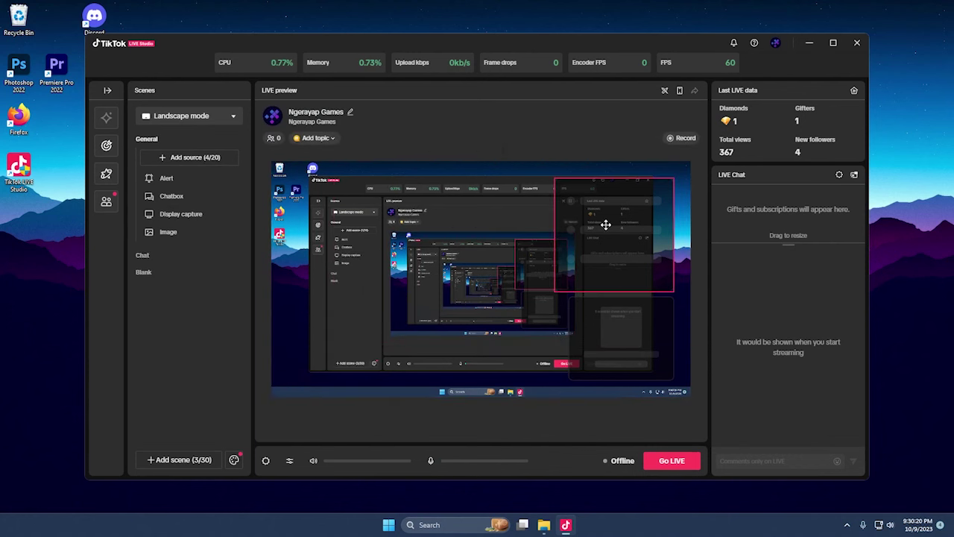
# Delete the chatbox and alert widgets from the General scene
pyautogui.click(607, 223)
pyautogui.click(558, 149)
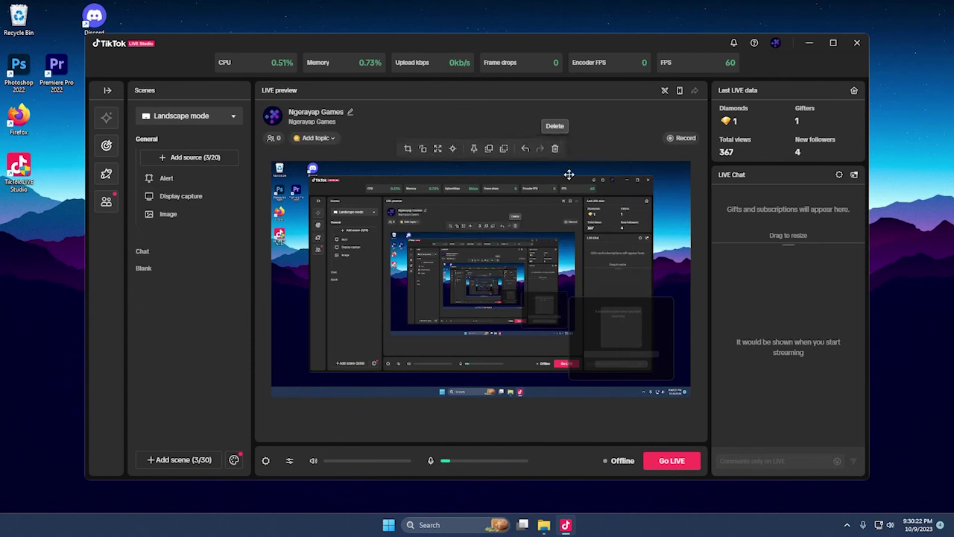
pyautogui.click(620, 311)
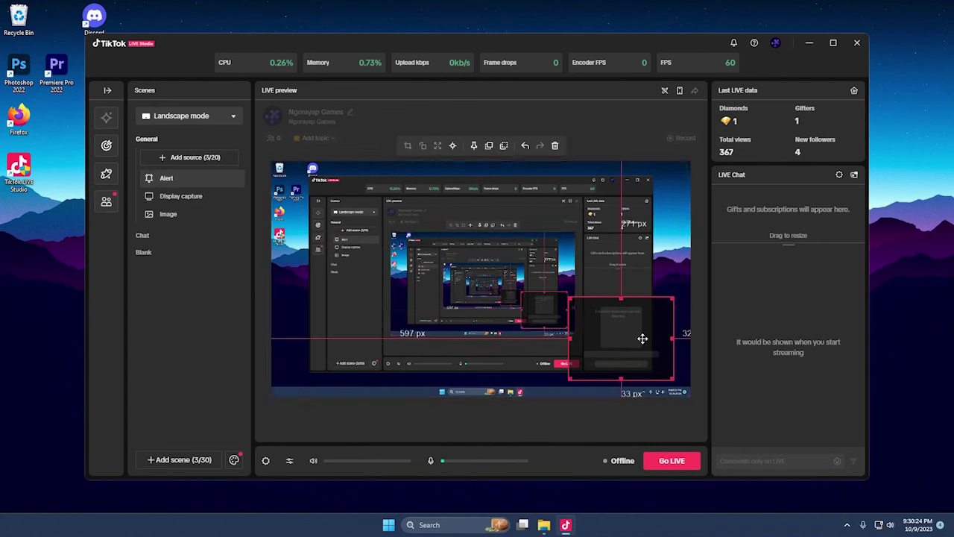
pyautogui.click(555, 145)
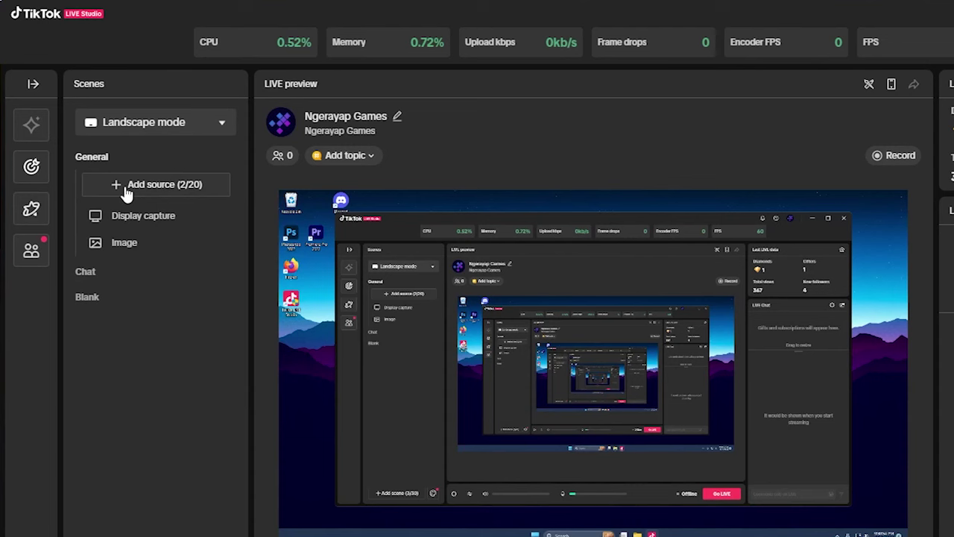
# Choose Text as a new source for the General scene and open its settings
pyautogui.click(127, 192)
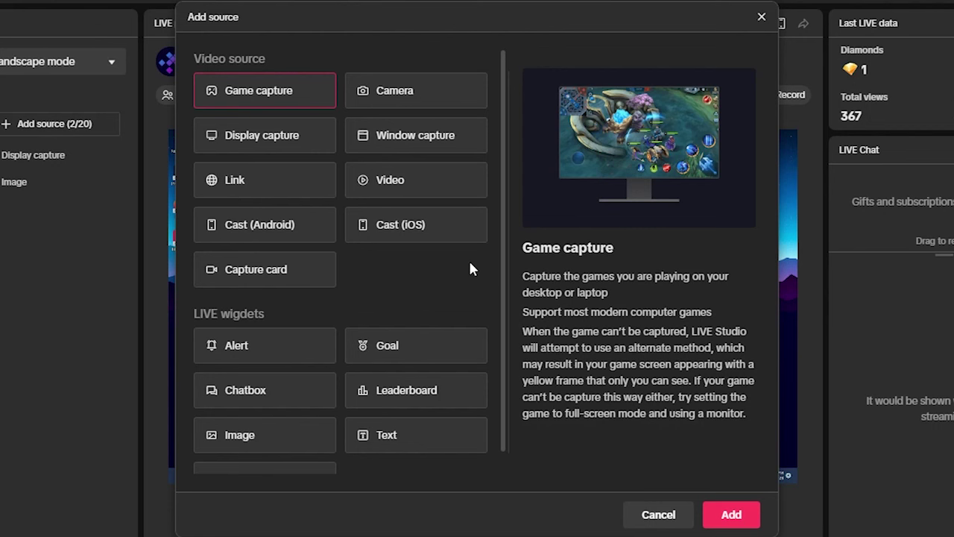
pyautogui.scroll(-1, 469, 269)
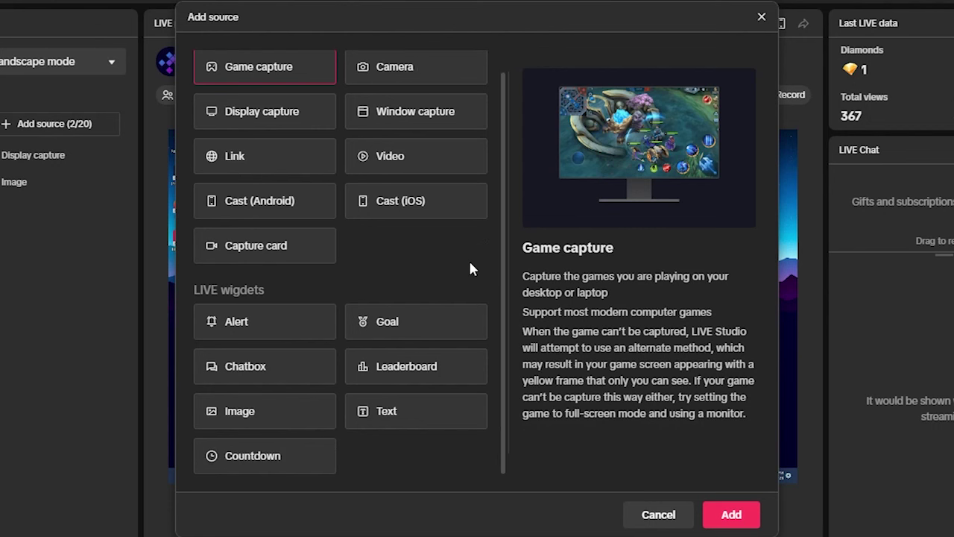
pyautogui.click(380, 419)
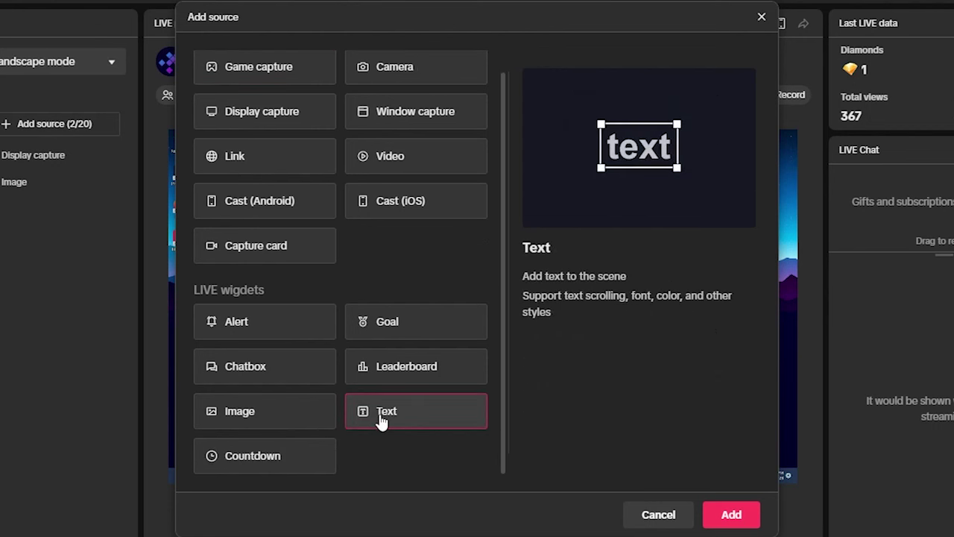
pyautogui.click(730, 515)
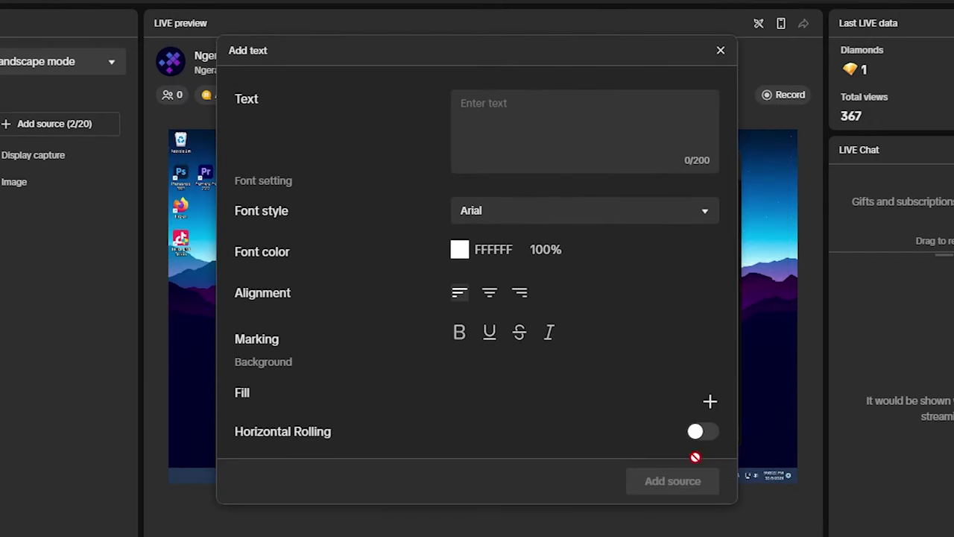
# Enter "jangan lupa tap tap" as the content of the text source
pyautogui.click(541, 149)
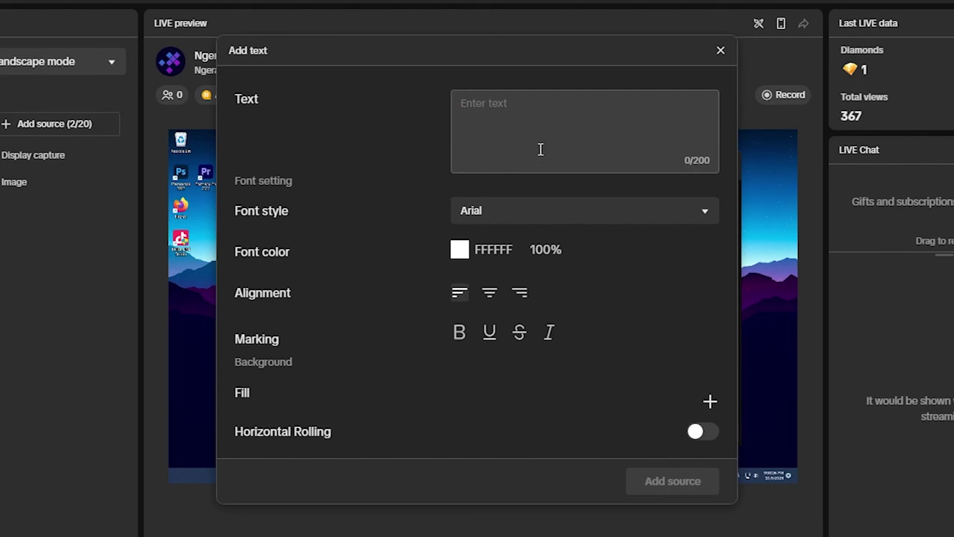
pyautogui.write('x')
pyautogui.press('BackSpace')
pyautogui.write('jal')
pyautogui.press('BackSpace')
pyautogui.write('ngan lupa tap tap')
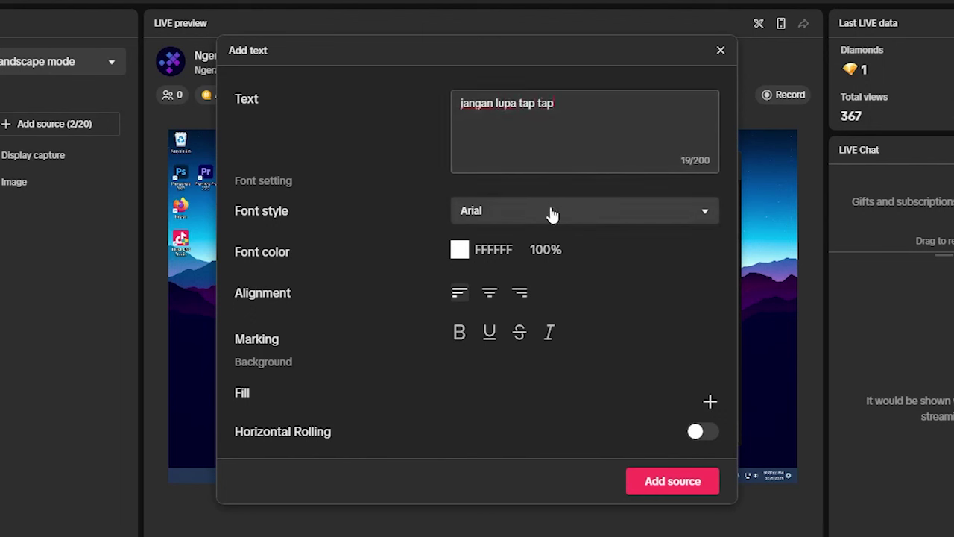
# Set the text's font style to Mouser and look at the font color options, keeping FFFFFF
pyautogui.click(552, 214)
pyautogui.scroll(-3, 556, 334)
pyautogui.scroll(-20, 558, 336)
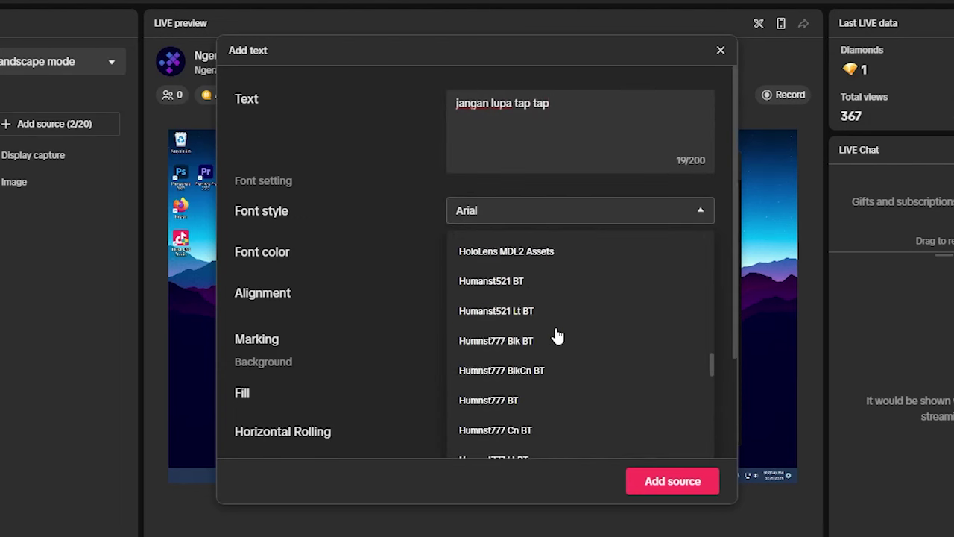
pyautogui.scroll(-10, 558, 336)
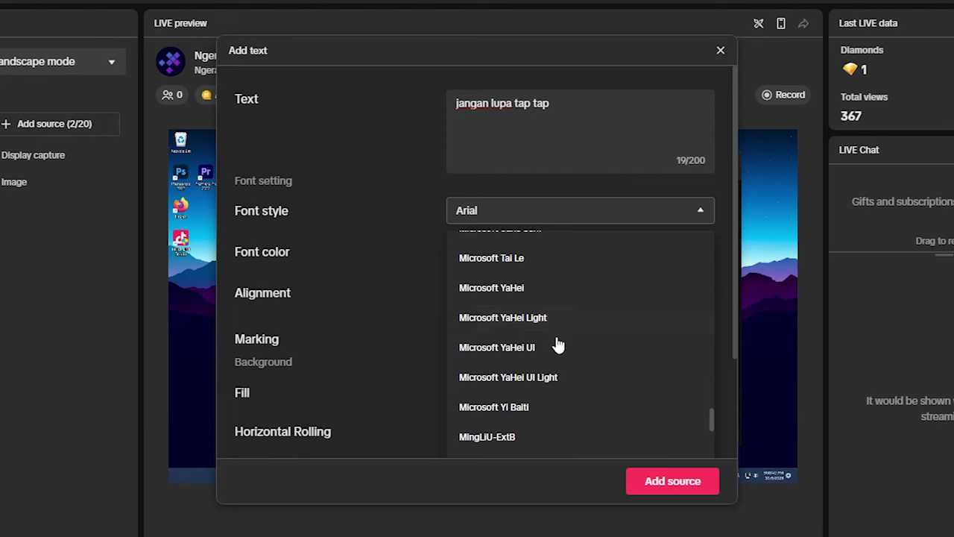
pyautogui.scroll(3, 557, 344)
pyautogui.click(531, 310)
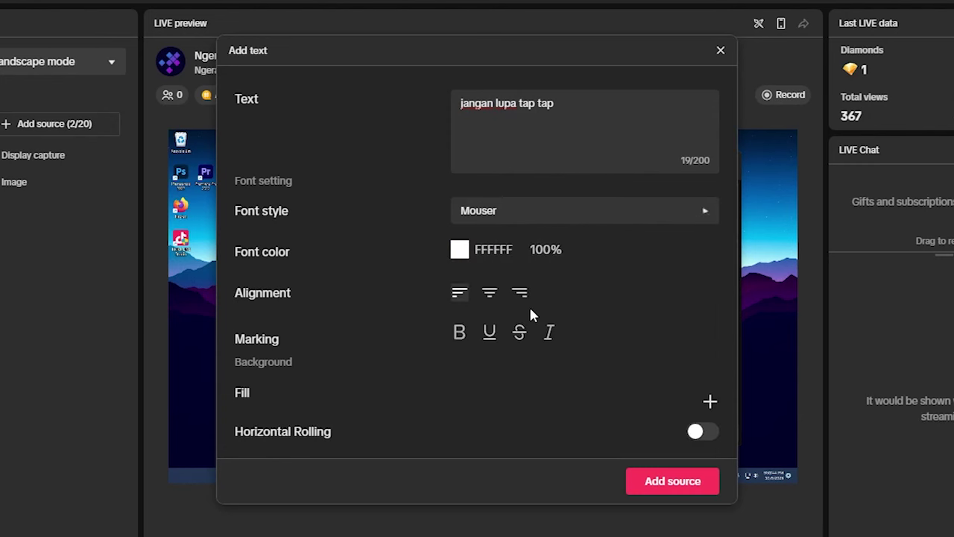
pyautogui.click(459, 256)
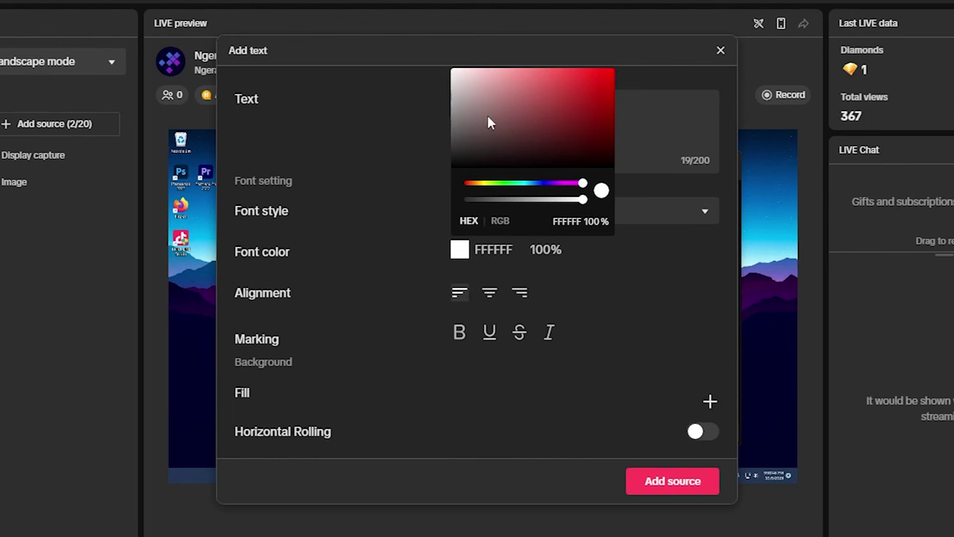
pyautogui.click(400, 128)
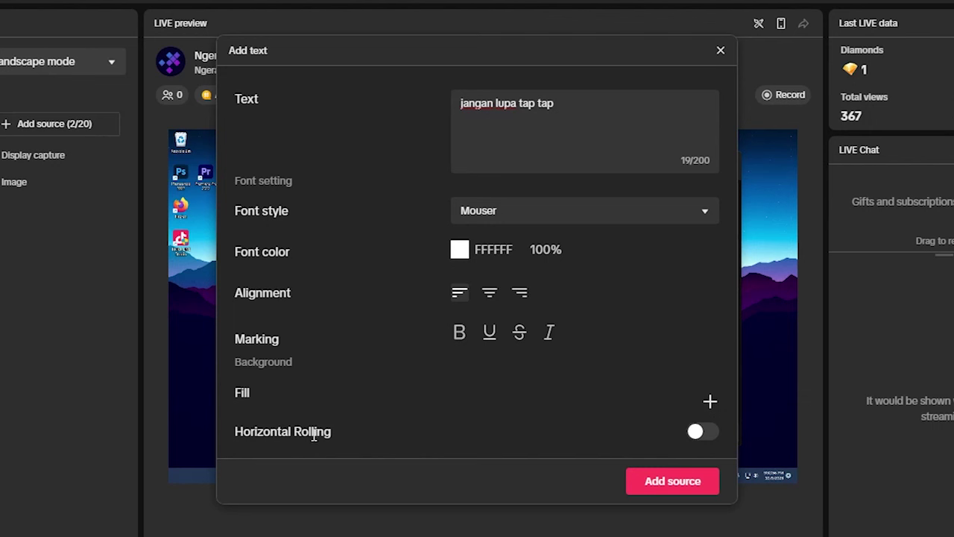
# Enable horizontal rolling with Left orientation for the text and add it to the scene
pyautogui.click(699, 431)
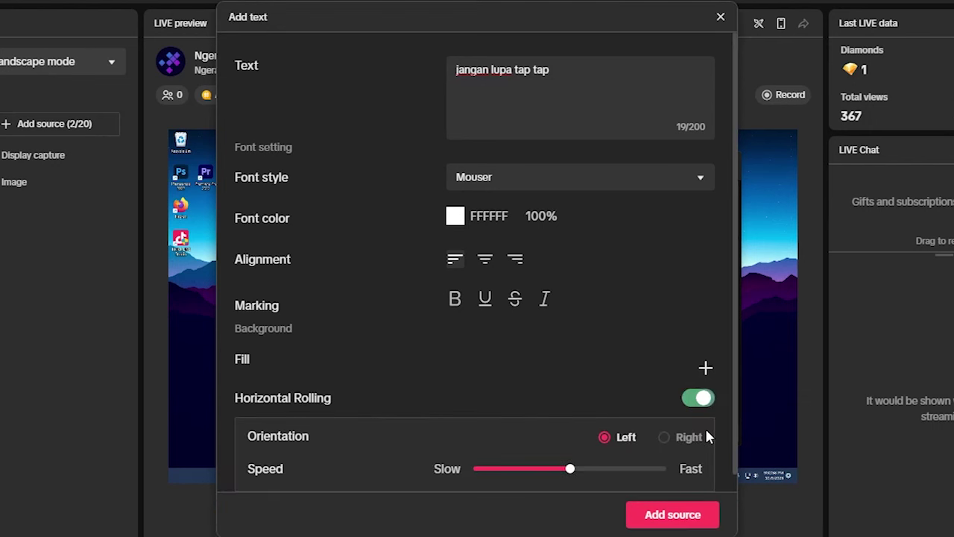
pyautogui.moveTo(630, 25)
pyautogui.mouseDown()
pyautogui.moveTo(280, 23)
pyautogui.moveTo(123, 64)
pyautogui.moveTo(953, 46)
pyautogui.moveTo(799, 15)
pyautogui.moveTo(635, 21)
pyautogui.mouseUp()
pyautogui.scroll(-2, 723, 317)
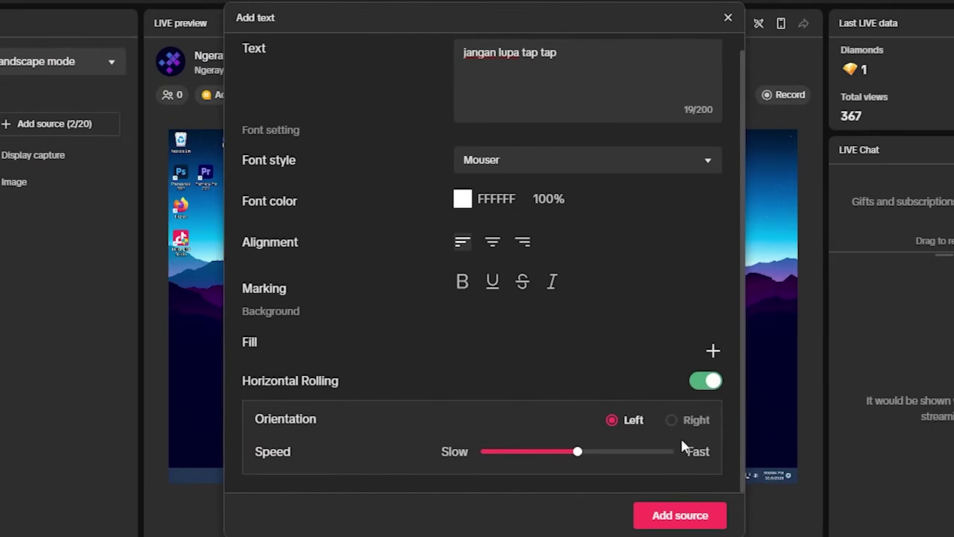
pyautogui.click(678, 516)
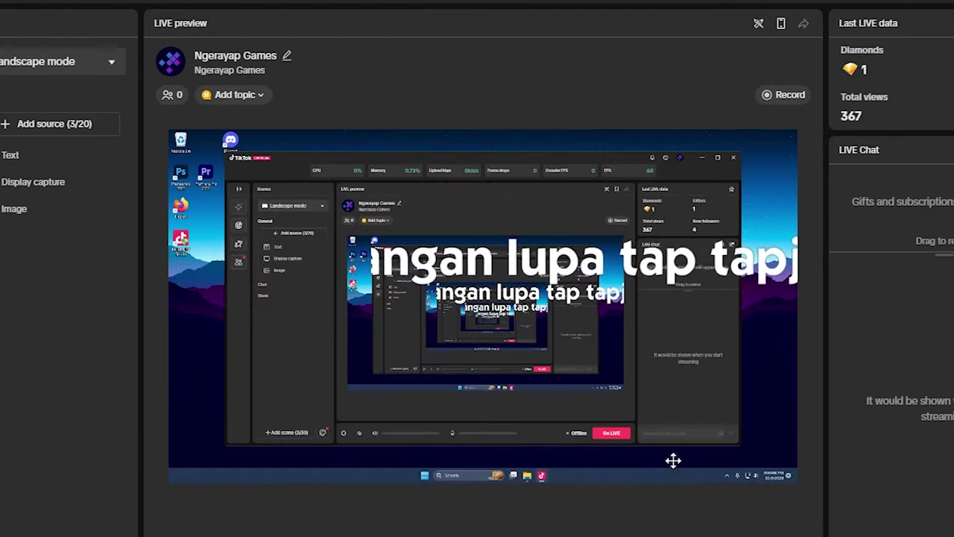
# Move the rolling text to the top of the preview and shrink it into the upper-right corner
pyautogui.moveTo(682, 242); pyautogui.dragTo(678, 148)
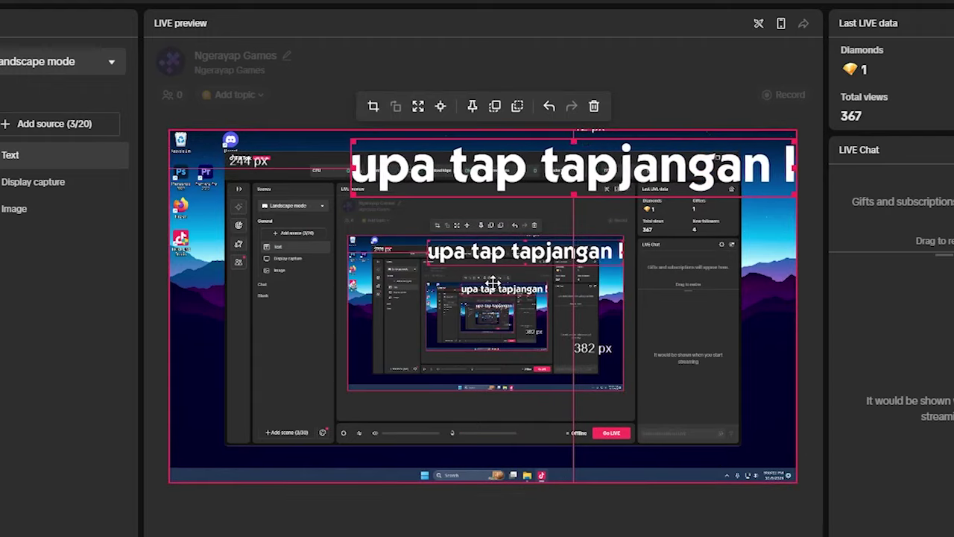
pyautogui.moveTo(349, 196); pyautogui.dragTo(653, 153)
pyautogui.click(808, 216)
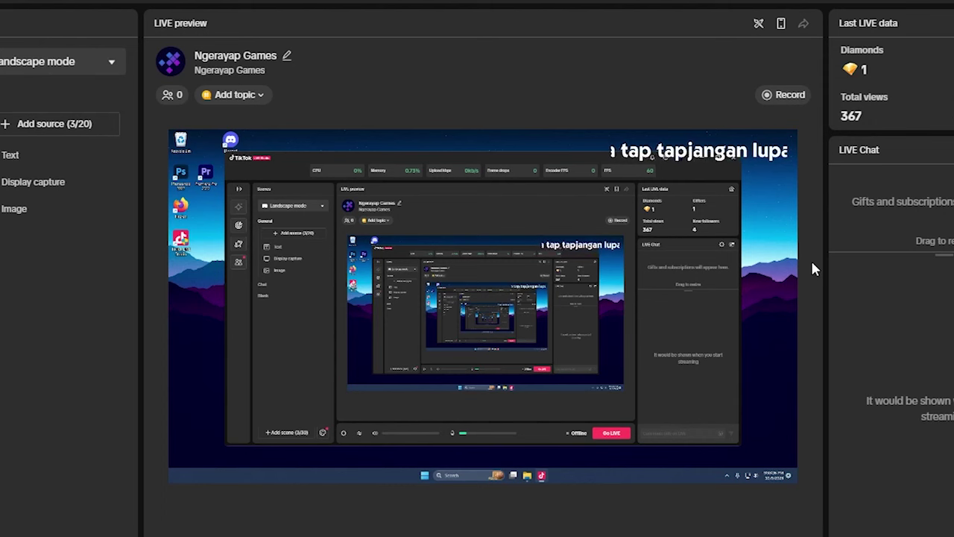
# Add Ngerayap Games Icon.png from the Image folder as an image source in the landscape scene and accept the content reminder
pyautogui.click(35, 124)
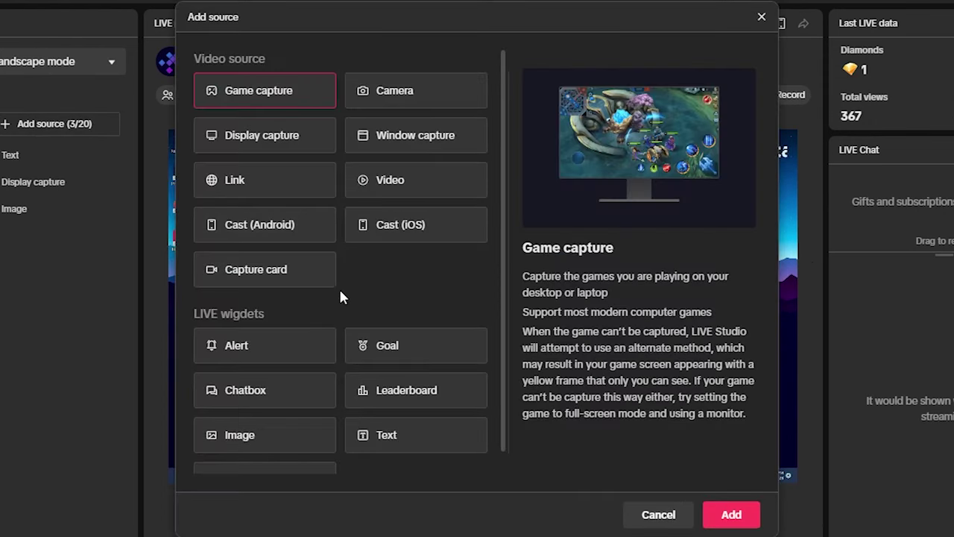
pyautogui.scroll(-1, 372, 304)
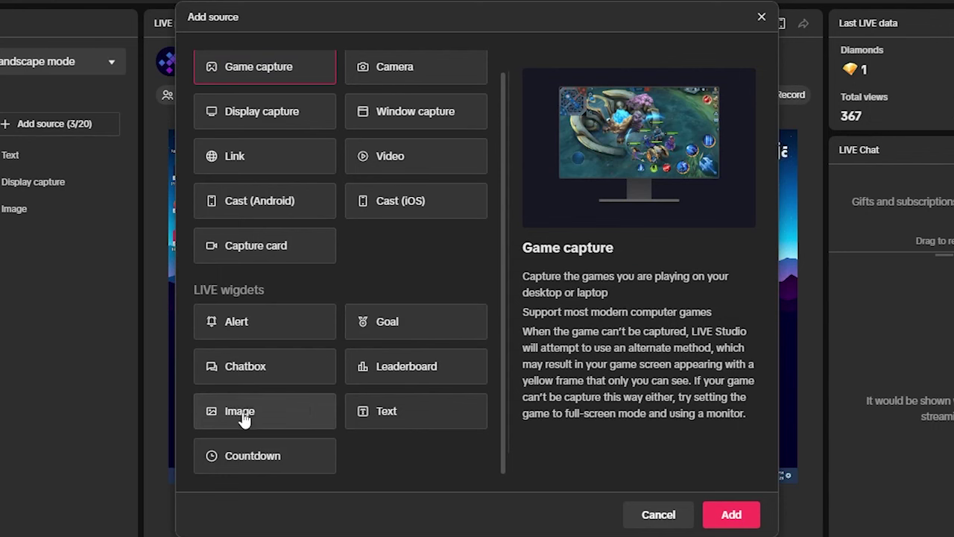
pyautogui.click(277, 418)
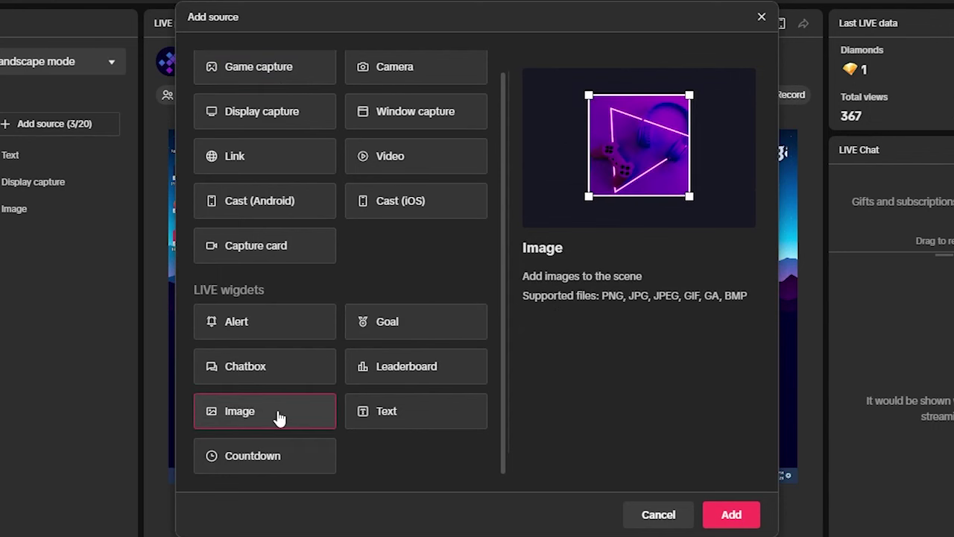
pyautogui.click(730, 514)
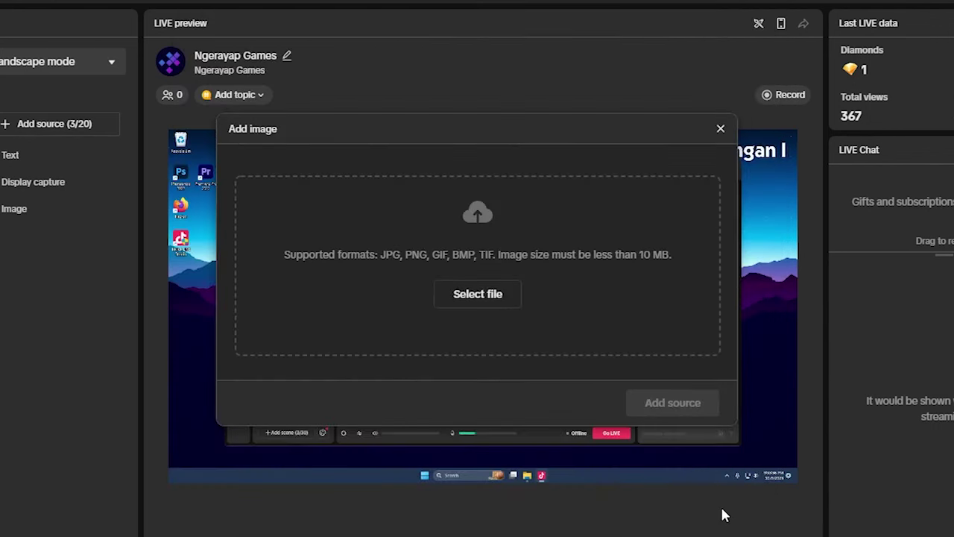
pyautogui.click(478, 295)
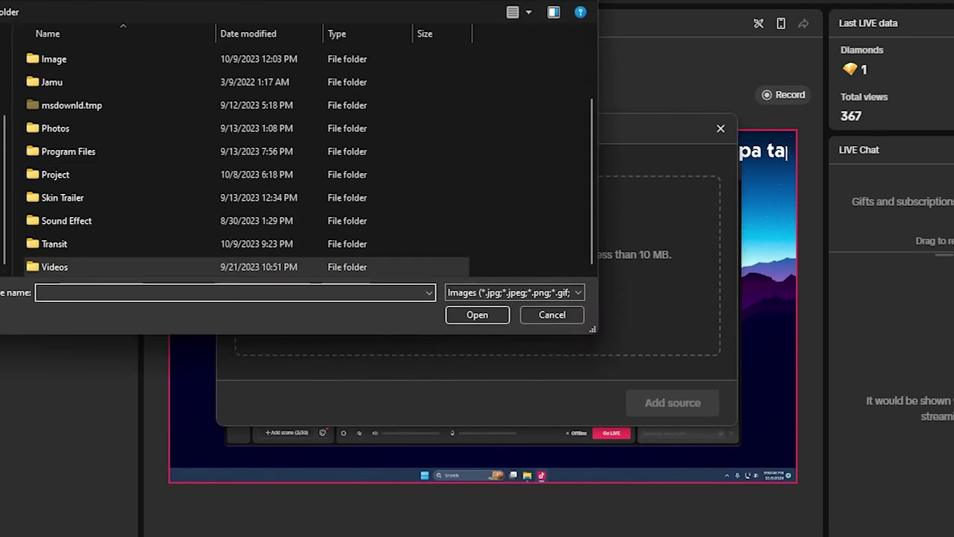
pyautogui.doubleClick(78, 59)
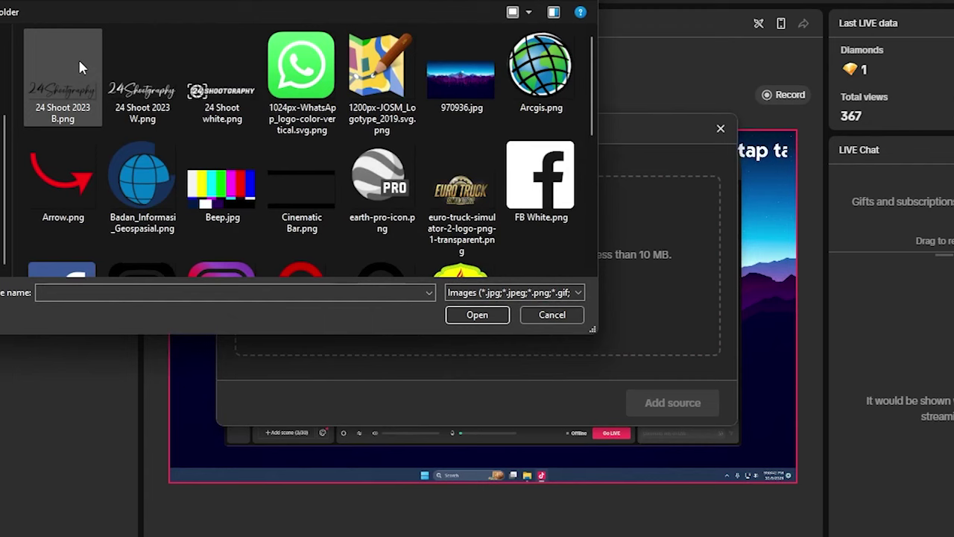
pyautogui.scroll(-3, 78, 59)
pyautogui.scroll(-1, 195, 126)
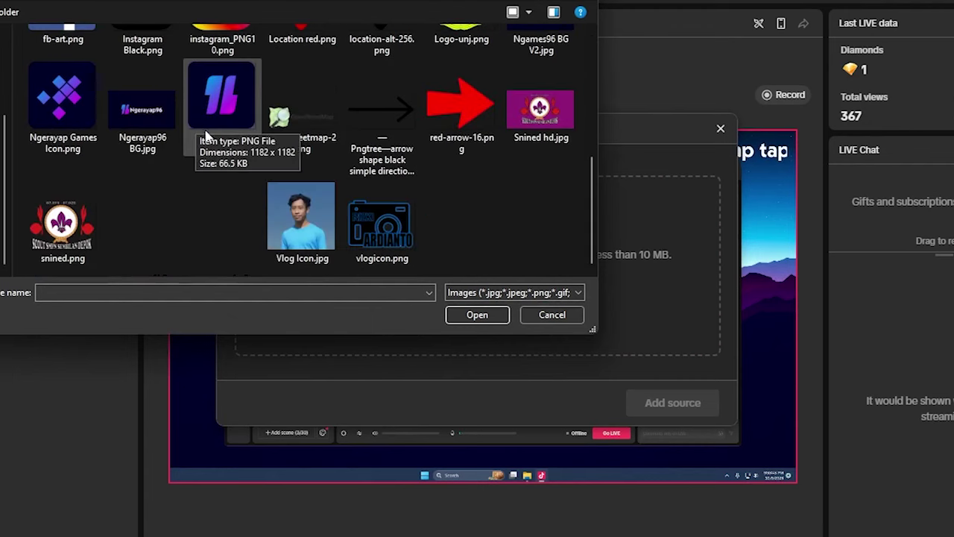
pyautogui.doubleClick(67, 112)
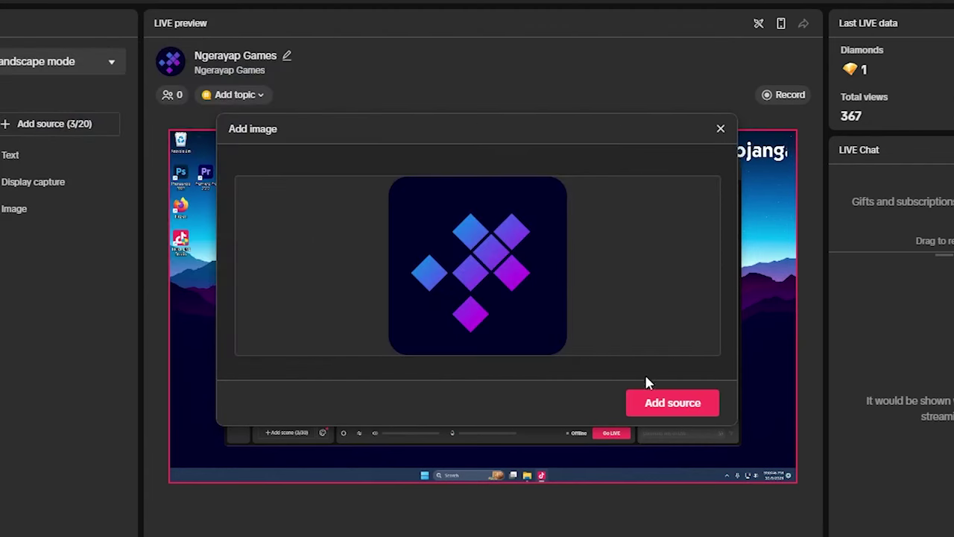
pyautogui.click(662, 411)
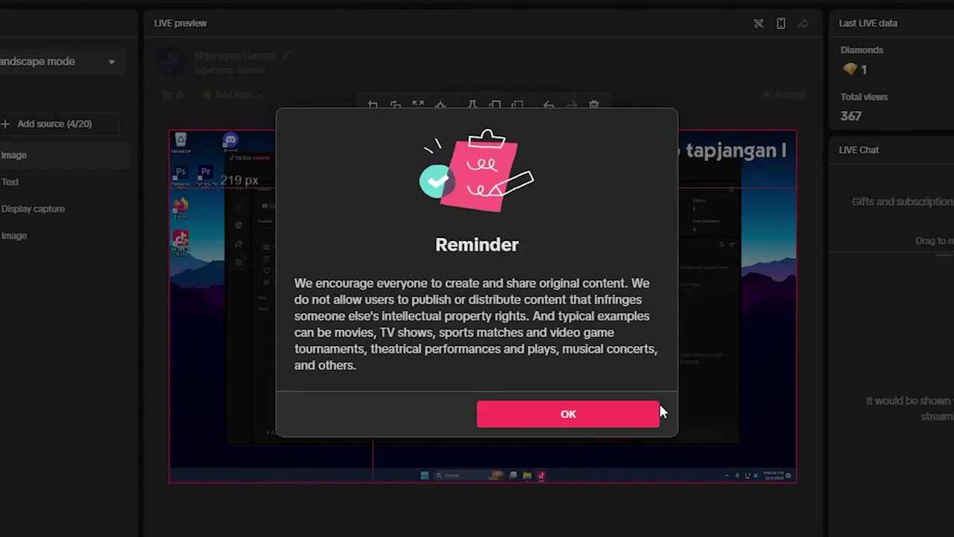
pyautogui.click(583, 415)
# Move the logo image into the upper-left corner of the preview, shrink it slightly and deselect it
pyautogui.click(394, 197)
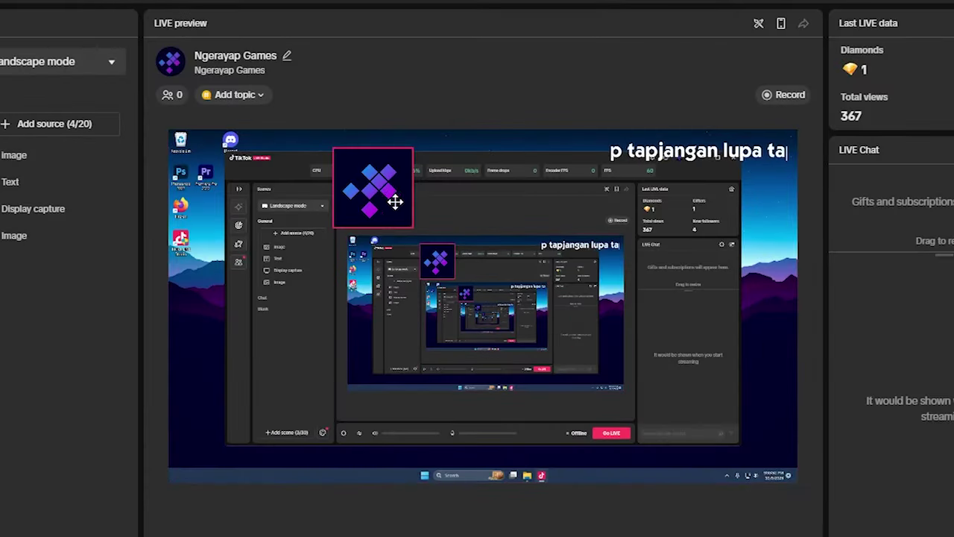
pyautogui.moveTo(384, 187); pyautogui.dragTo(295, 203)
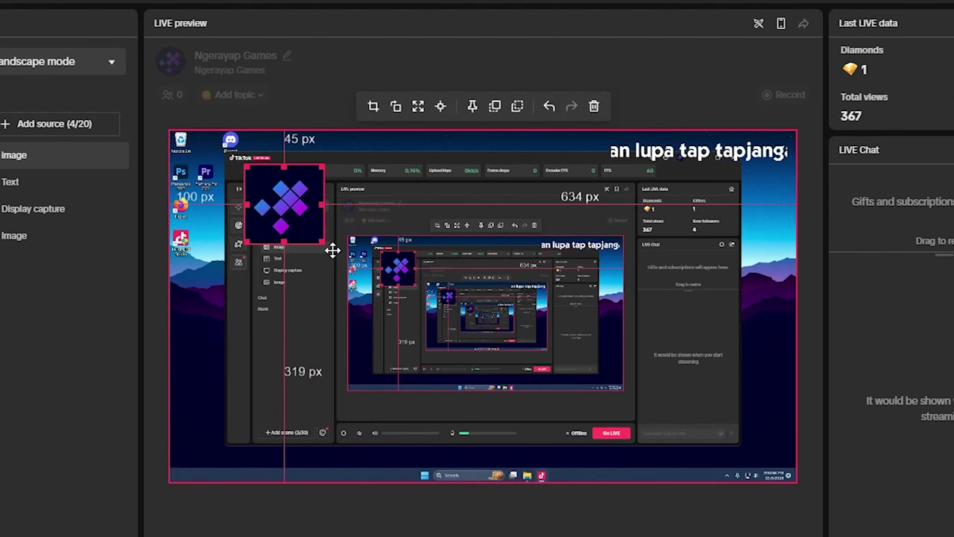
pyautogui.moveTo(319, 239); pyautogui.dragTo(208, 160)
pyautogui.click(350, 69)
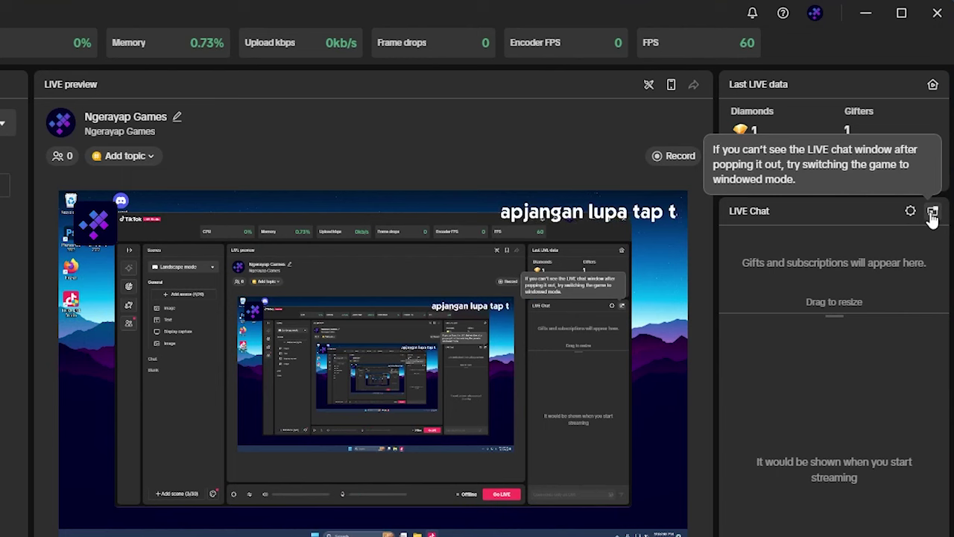
# Pop out the LIVE Chat into its own window, accept the windowed-mode notice and move the window to one side
pyautogui.click(933, 212)
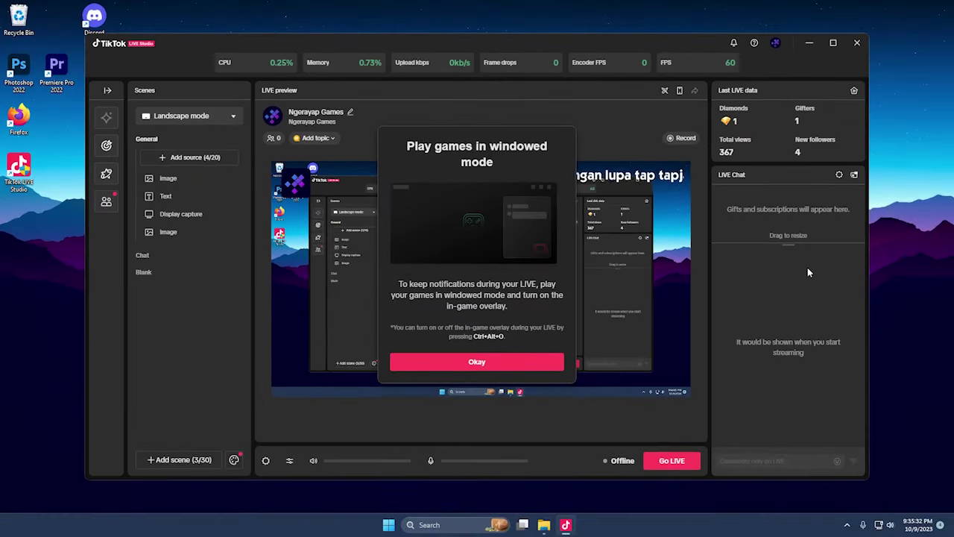
pyautogui.click(477, 363)
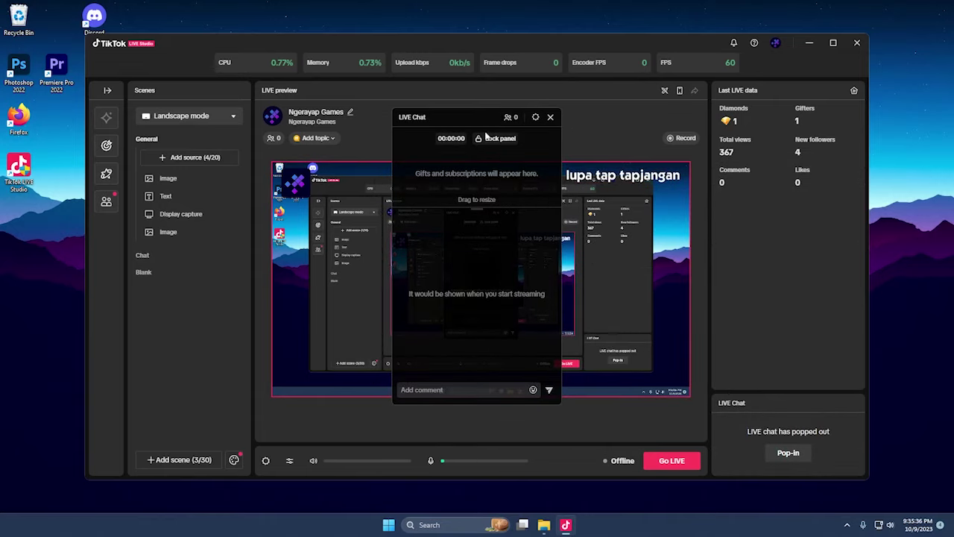
pyautogui.moveTo(472, 119); pyautogui.dragTo(859, 223)
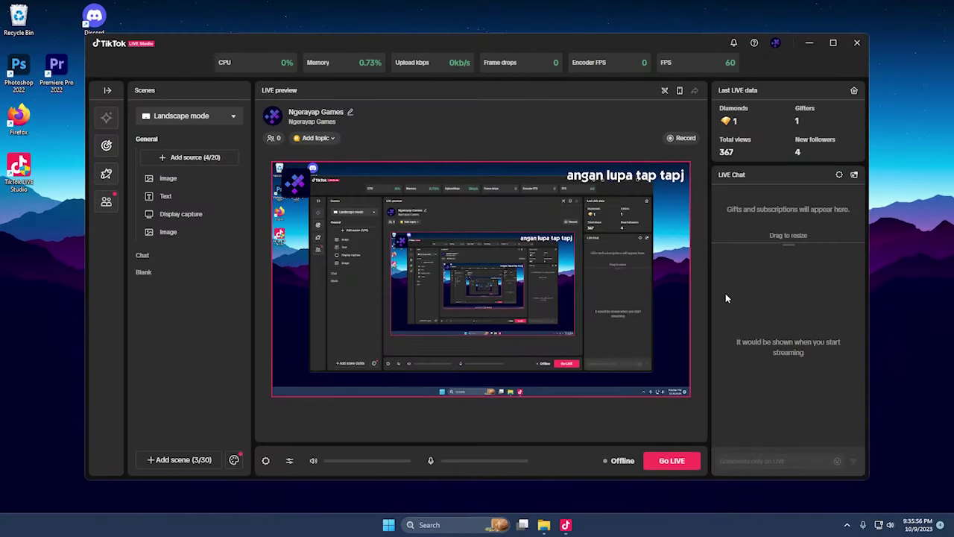
# Open the Go LIVE setup and look over its cover and information settings
pyautogui.click(671, 461)
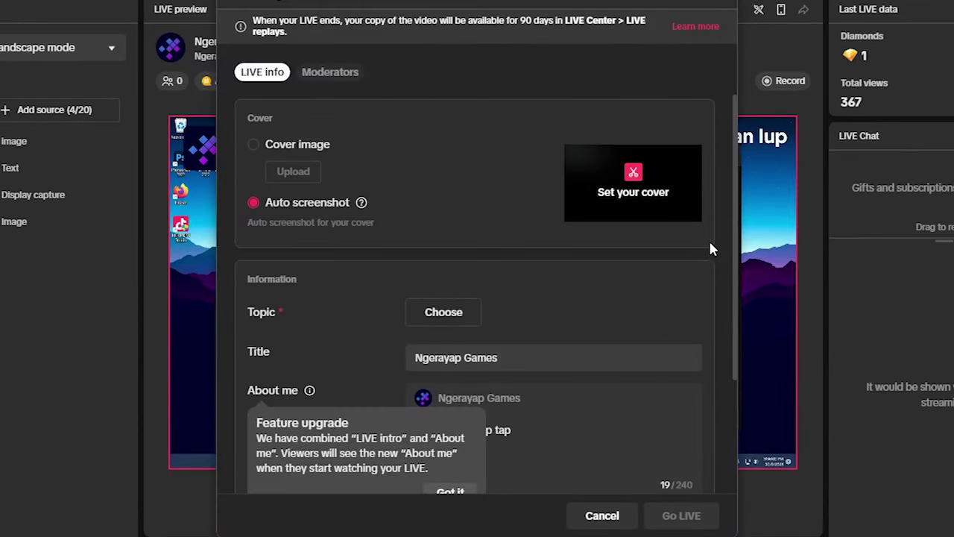
pyautogui.scroll(-1, 735, 251)
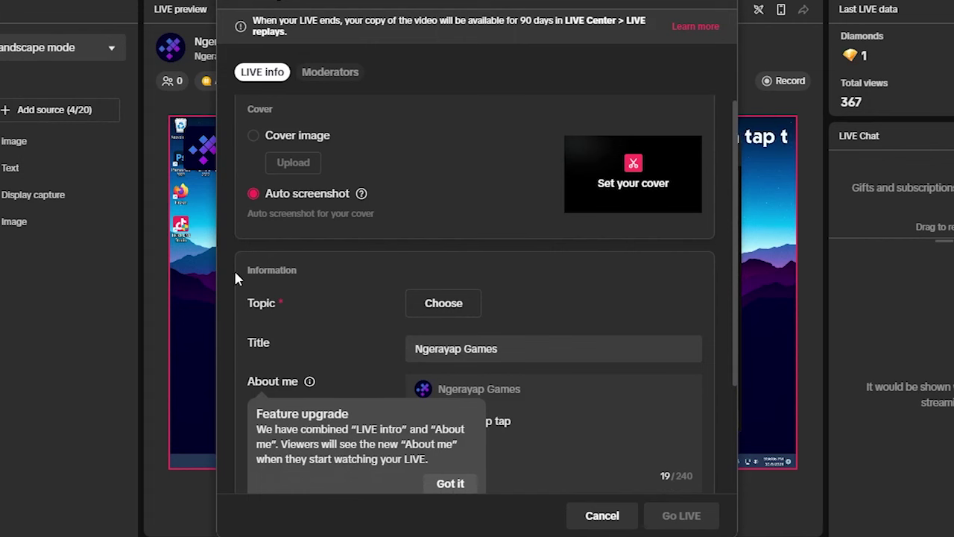
pyautogui.scroll(1, 235, 277)
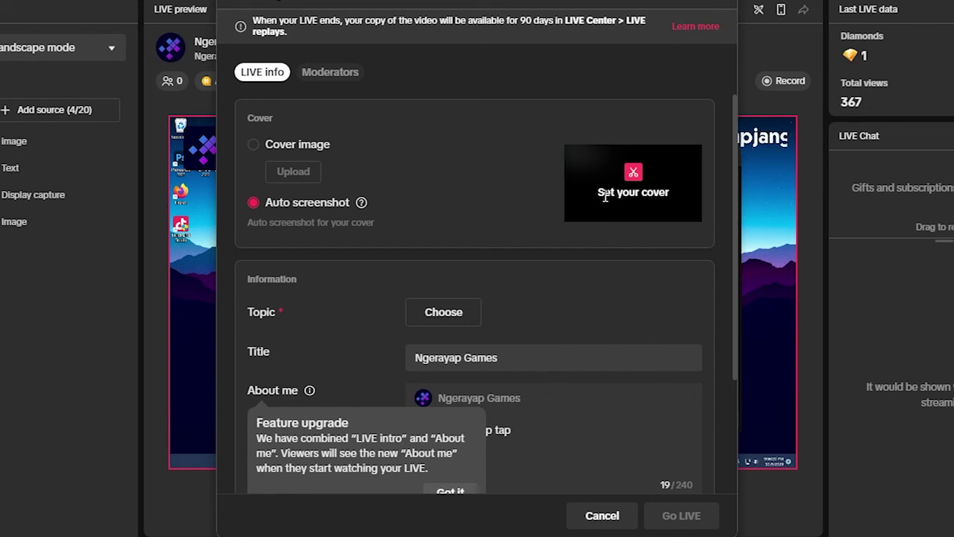
# Try the Cover image option with its file selection, cancel it and return the cover to Auto screenshot
pyautogui.click(255, 147)
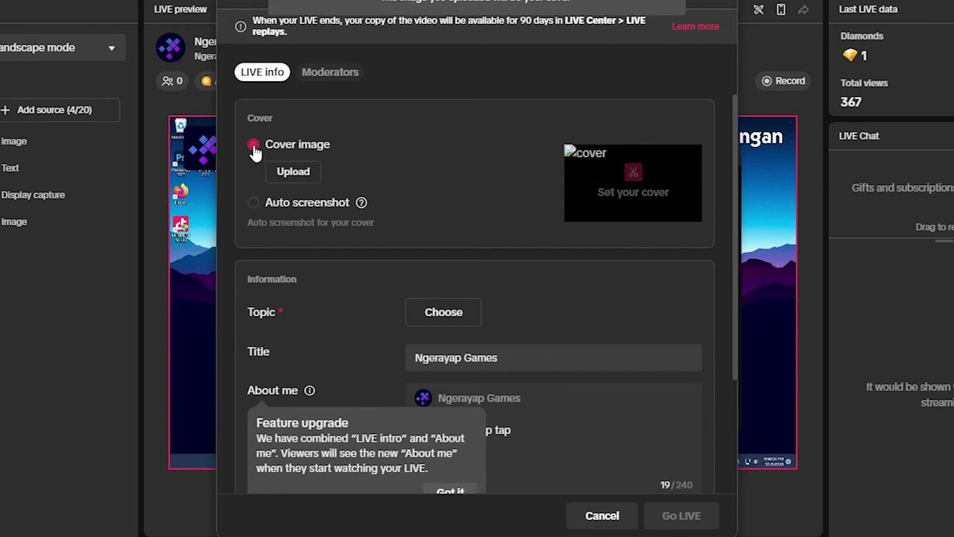
pyautogui.click(302, 173)
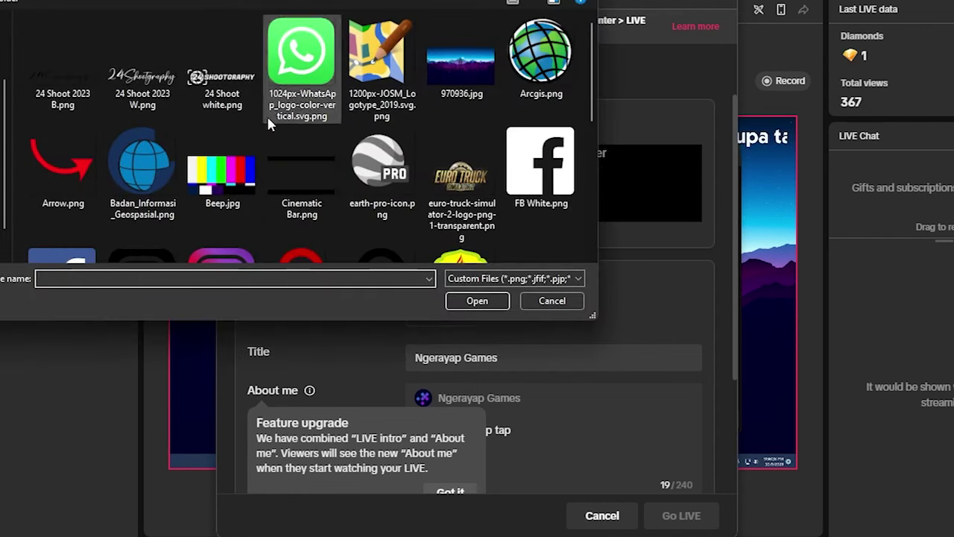
pyautogui.click(543, 301)
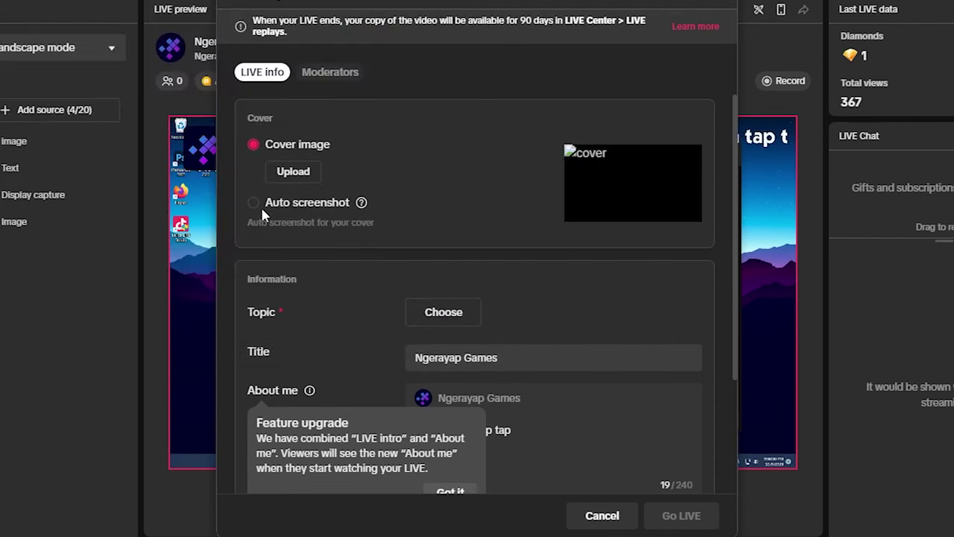
pyautogui.click(253, 208)
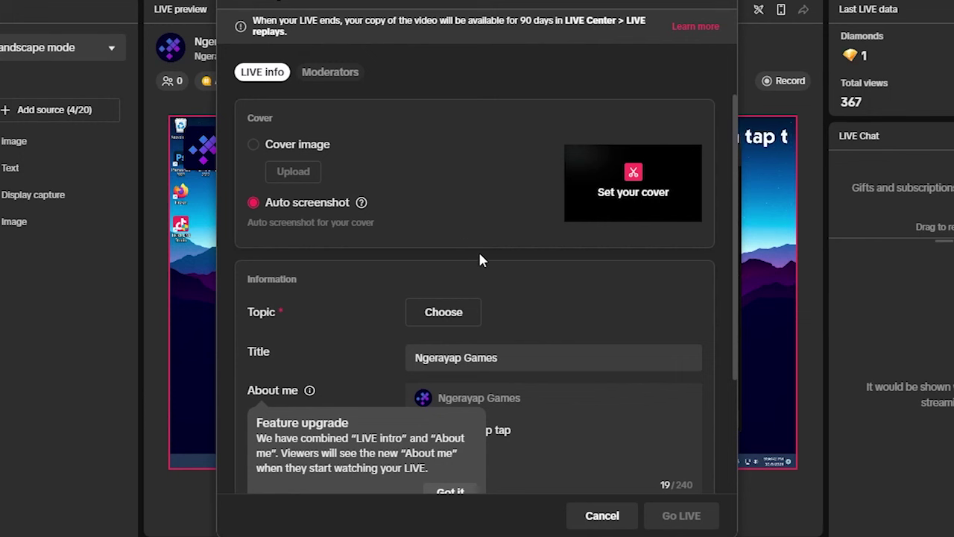
# Dismiss the About me feature notice and review the title, About me text and audience controls of the LIVE info
pyautogui.scroll(-1, 479, 254)
pyautogui.click(450, 418)
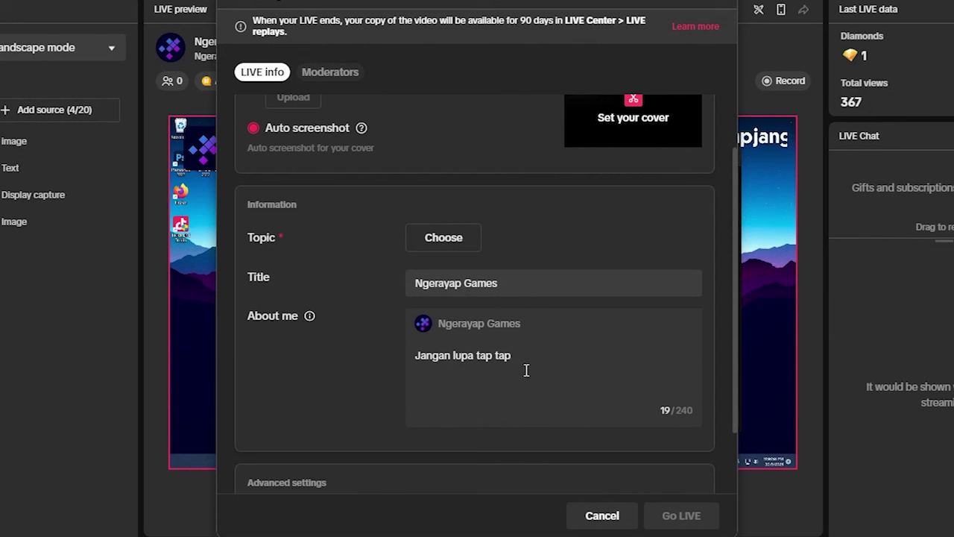
pyautogui.scroll(-2, 531, 365)
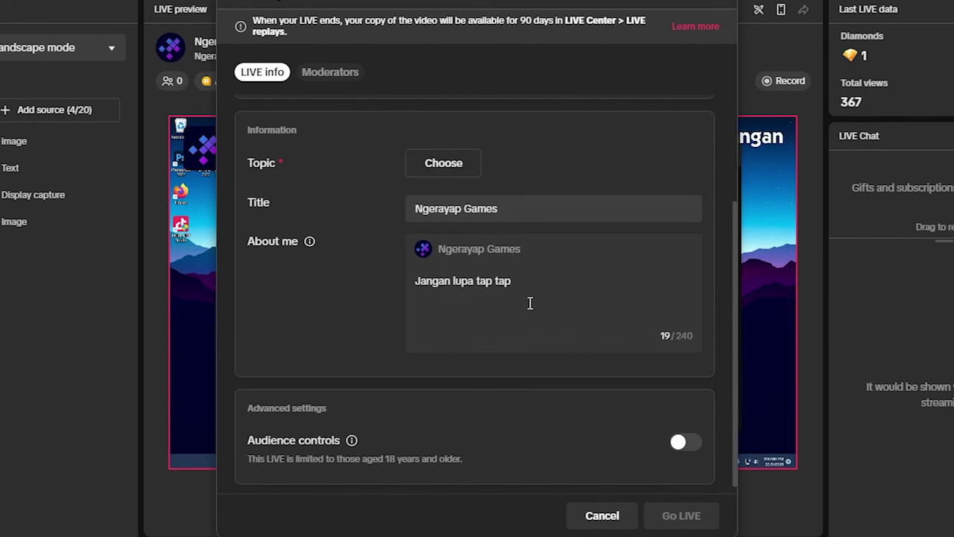
pyautogui.scroll(-1, 546, 302)
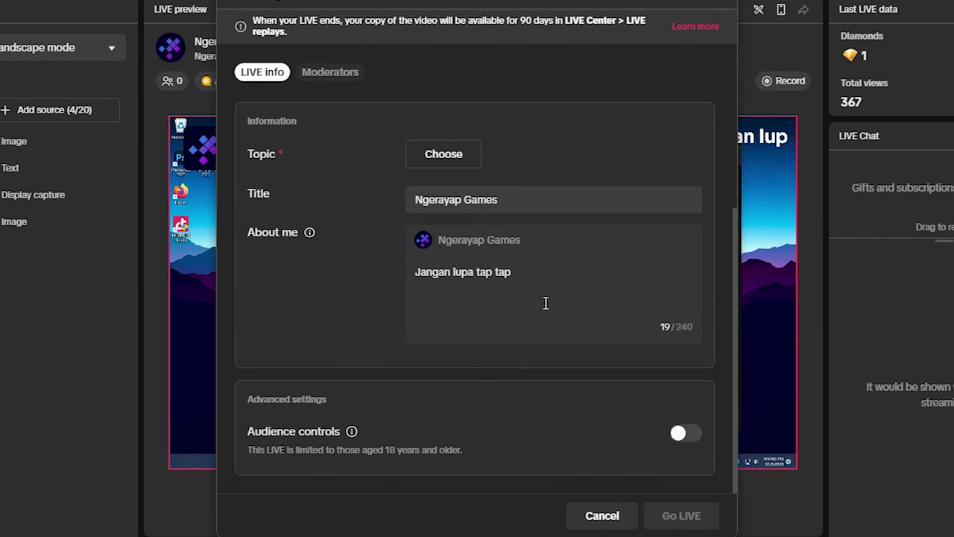
pyautogui.scroll(4, 545, 303)
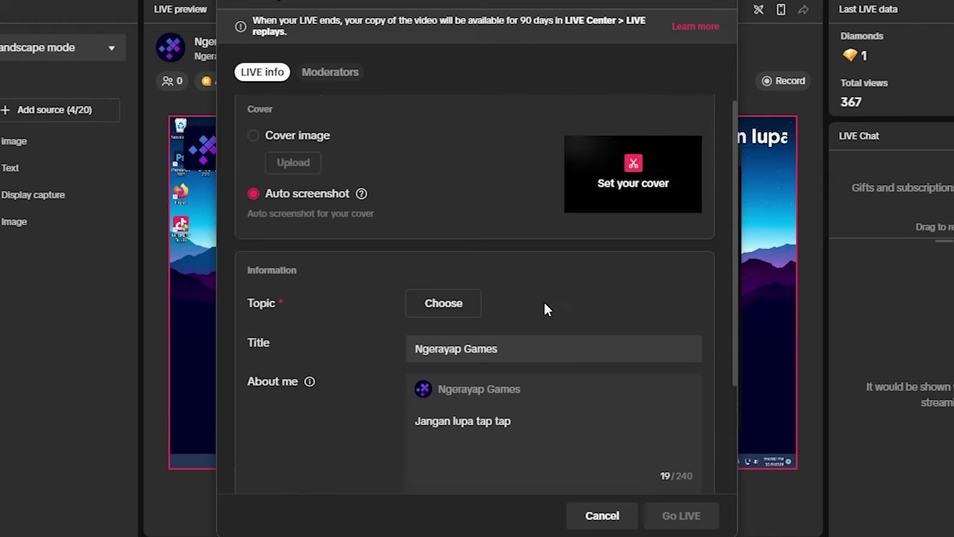
# Look through the available LIVE topic categories and choose Gaming
pyautogui.click(443, 313)
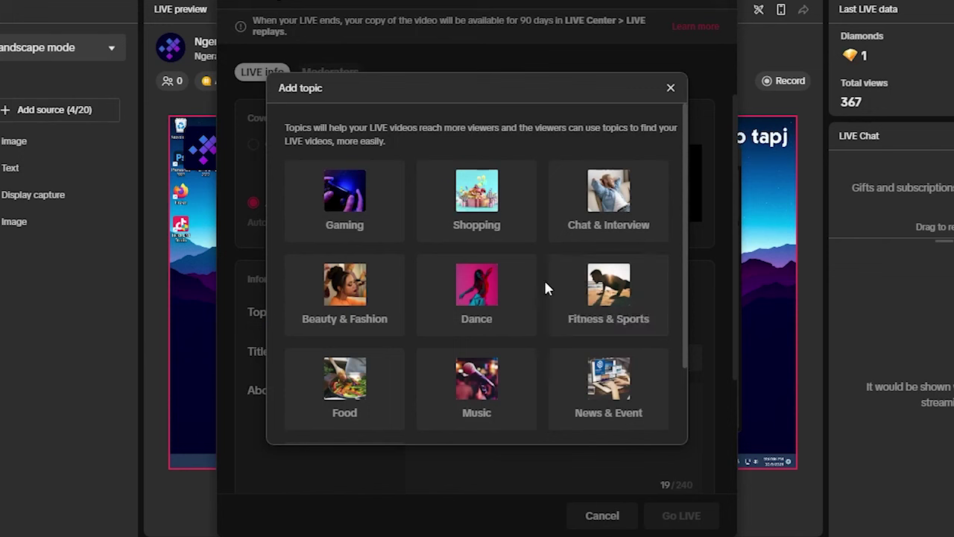
pyautogui.scroll(-2, 545, 288)
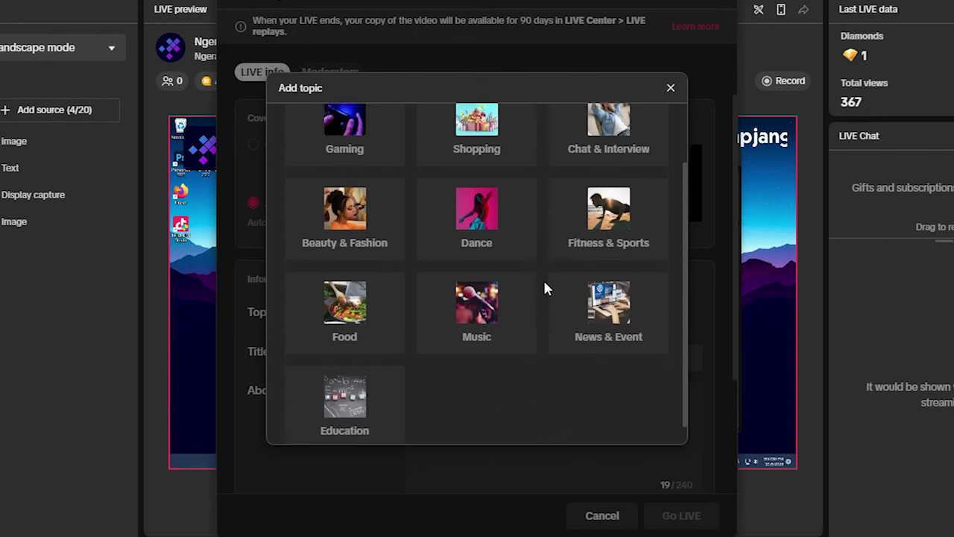
pyautogui.scroll(3, 545, 288)
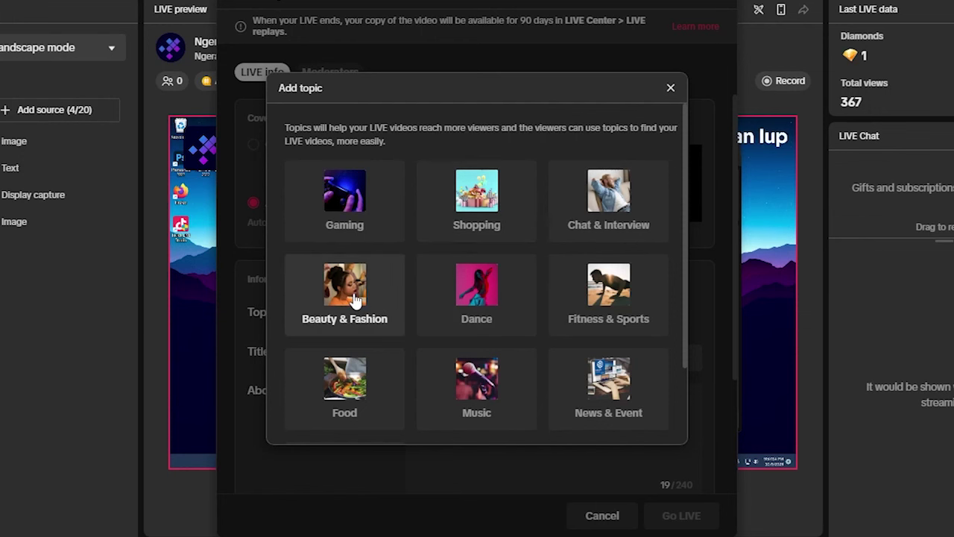
pyautogui.scroll(-2, 607, 316)
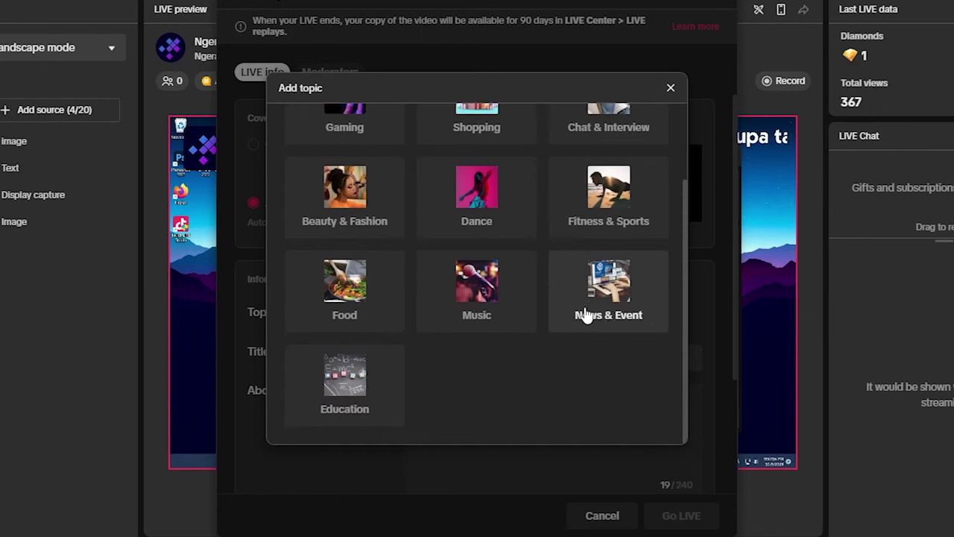
pyautogui.scroll(2, 440, 395)
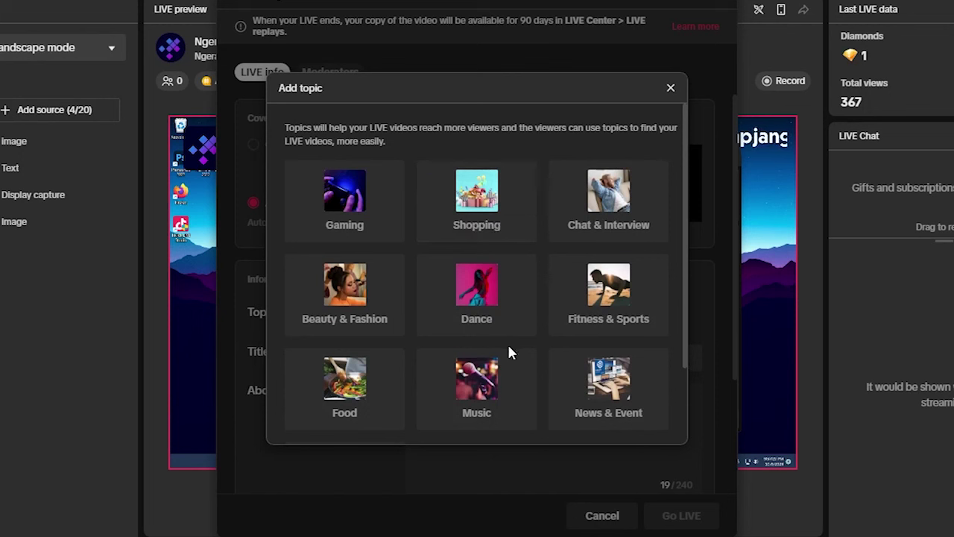
pyautogui.click(382, 219)
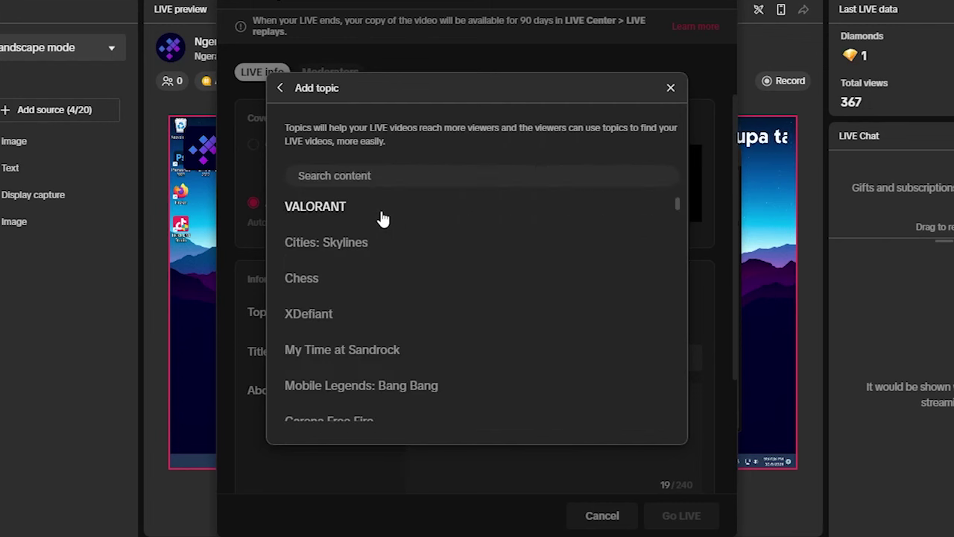
# Search the gaming topics for "euro truck simulator", set Euro Truck Simulator 2 as the LIVE topic and start the LIVE stream
pyautogui.scroll(-6, 365, 227)
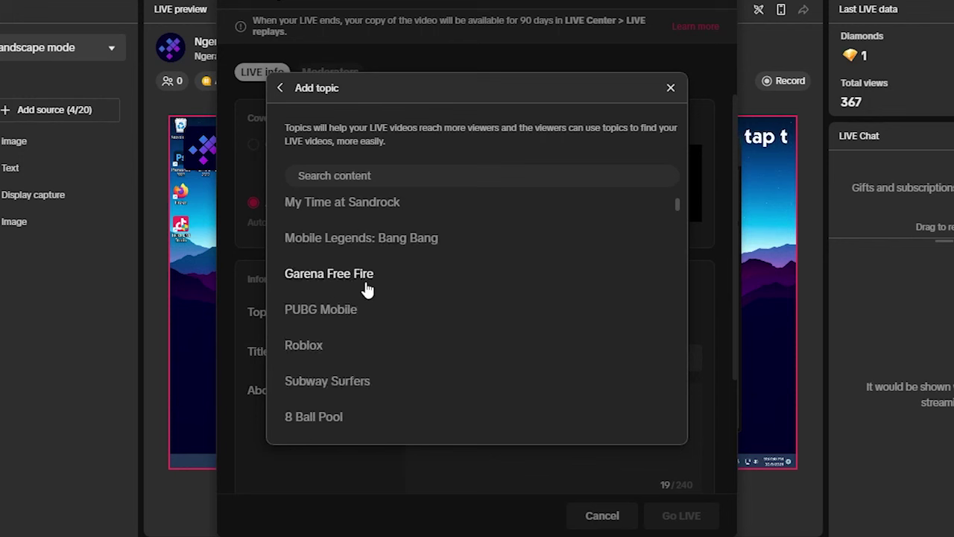
pyautogui.scroll(6, 402, 328)
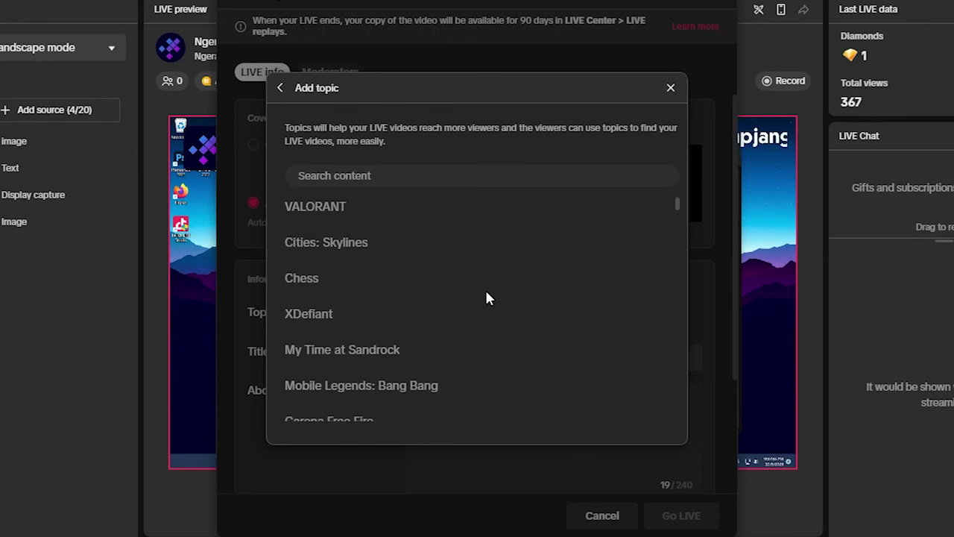
pyautogui.scroll(-2, 316, 298)
pyautogui.scroll(2, 317, 298)
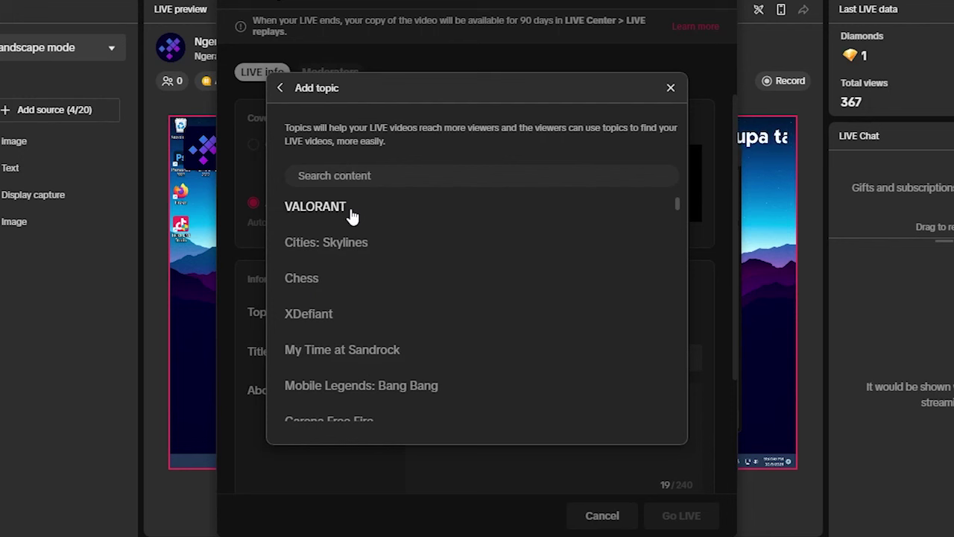
pyautogui.scroll(-5, 343, 339)
pyautogui.scroll(5, 379, 294)
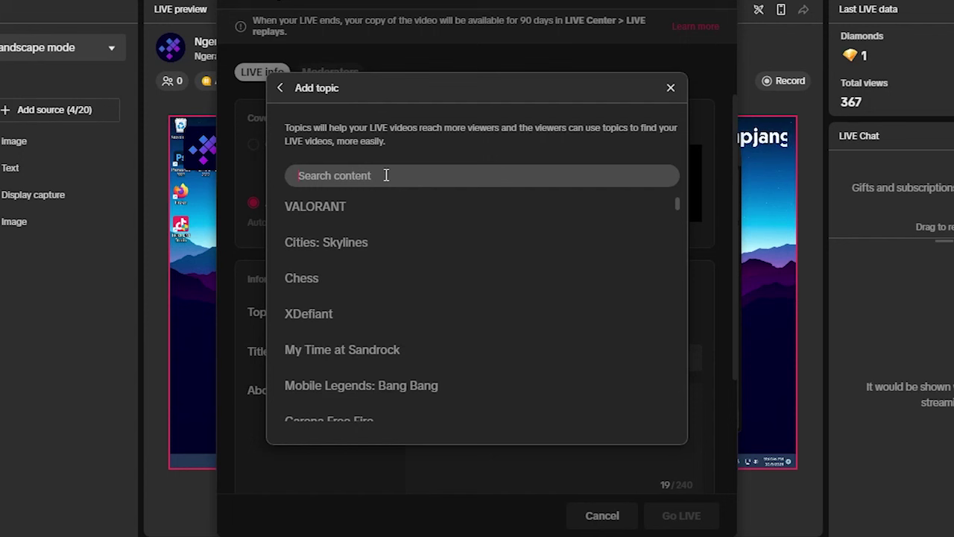
pyautogui.click(386, 175)
pyautogui.write('euro truck simulator')
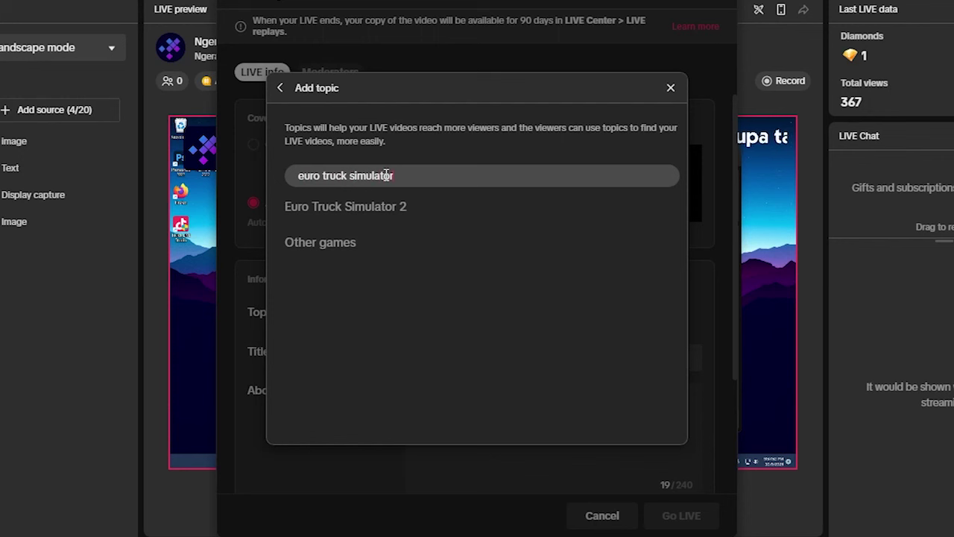
pyautogui.click(339, 207)
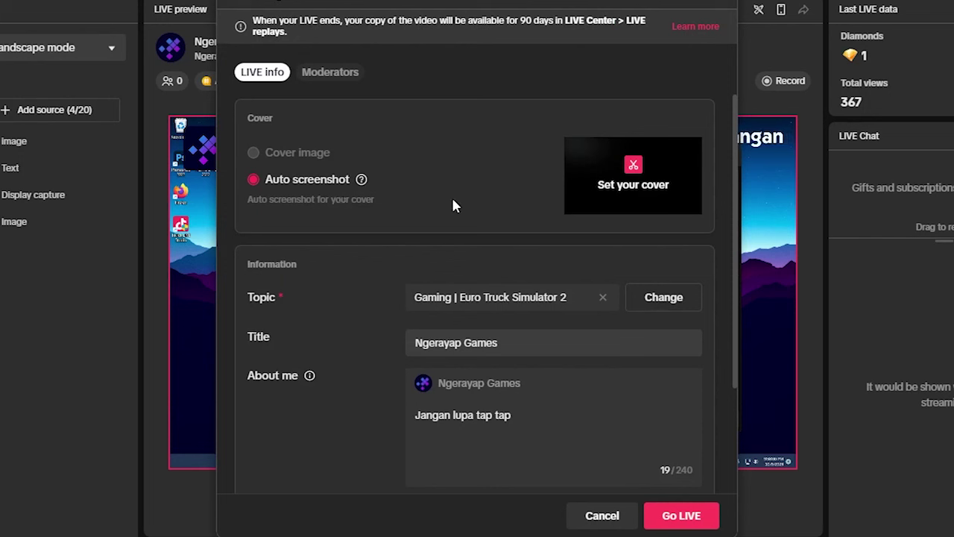
pyautogui.click(673, 515)
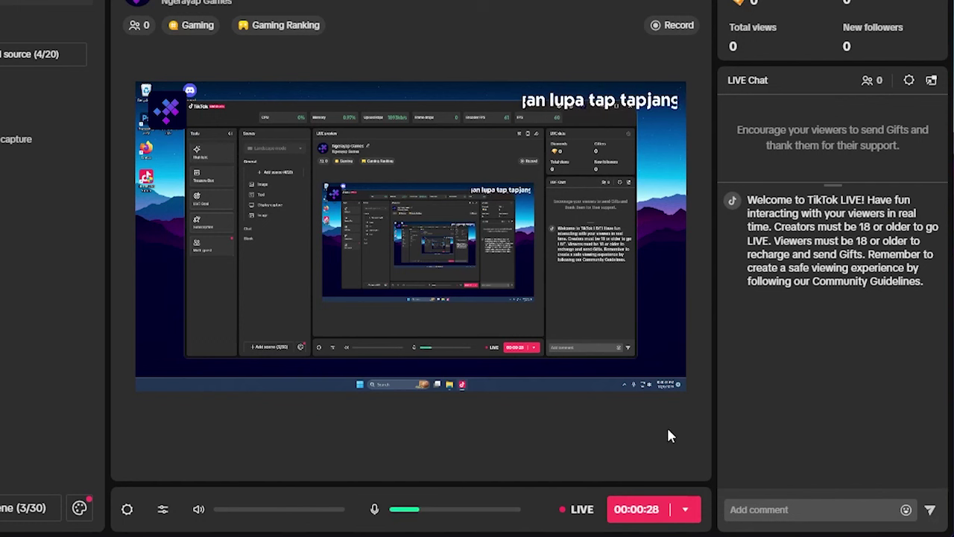
# End the running LIVE stream and confirm ending it
pyautogui.click(636, 514)
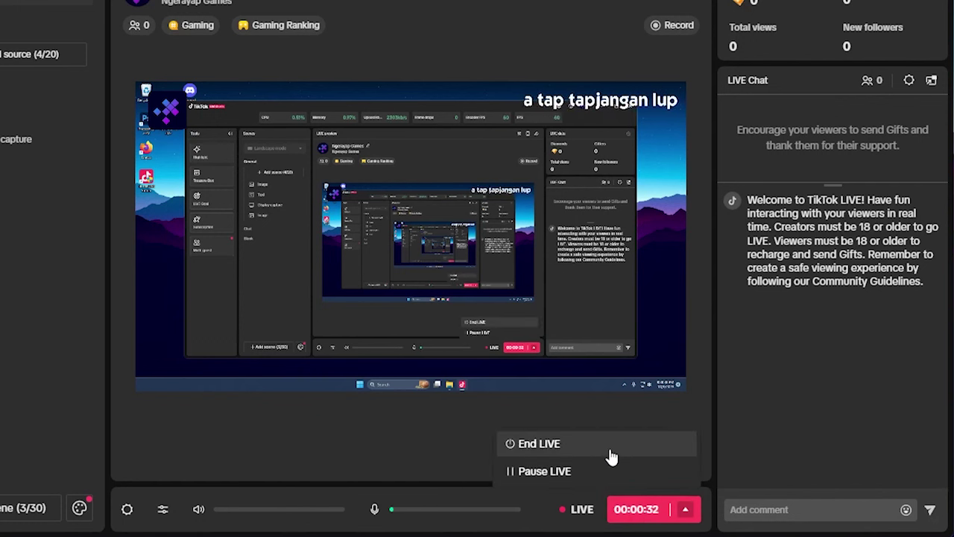
pyautogui.click(571, 445)
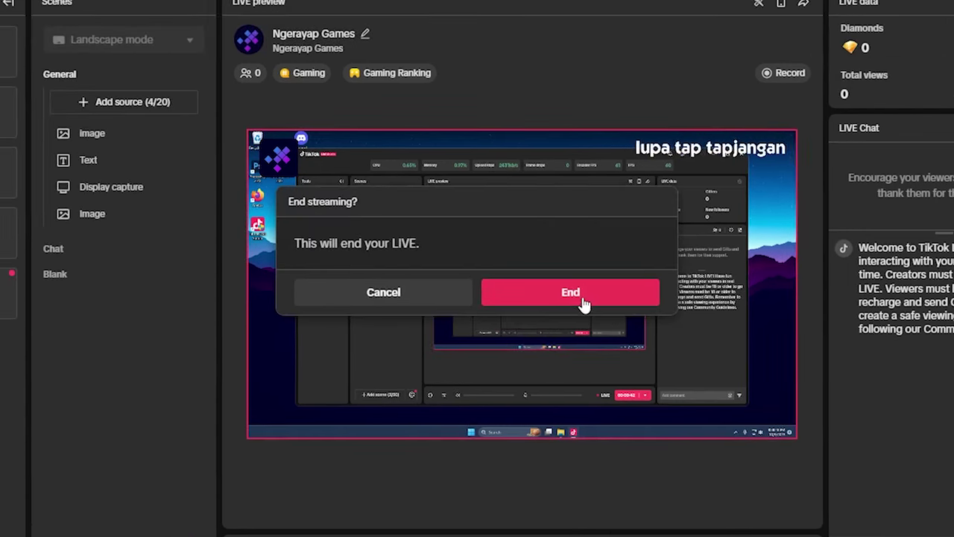
pyautogui.click(582, 298)
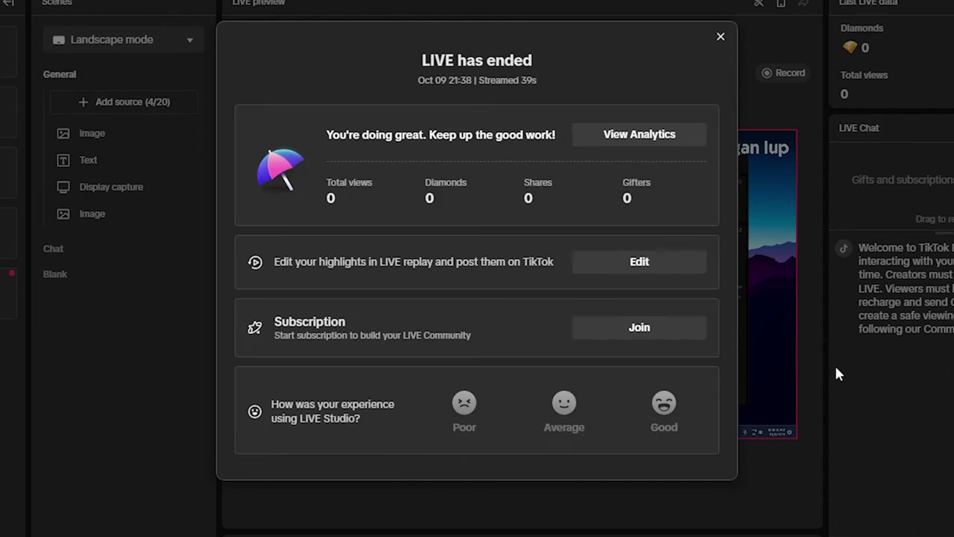